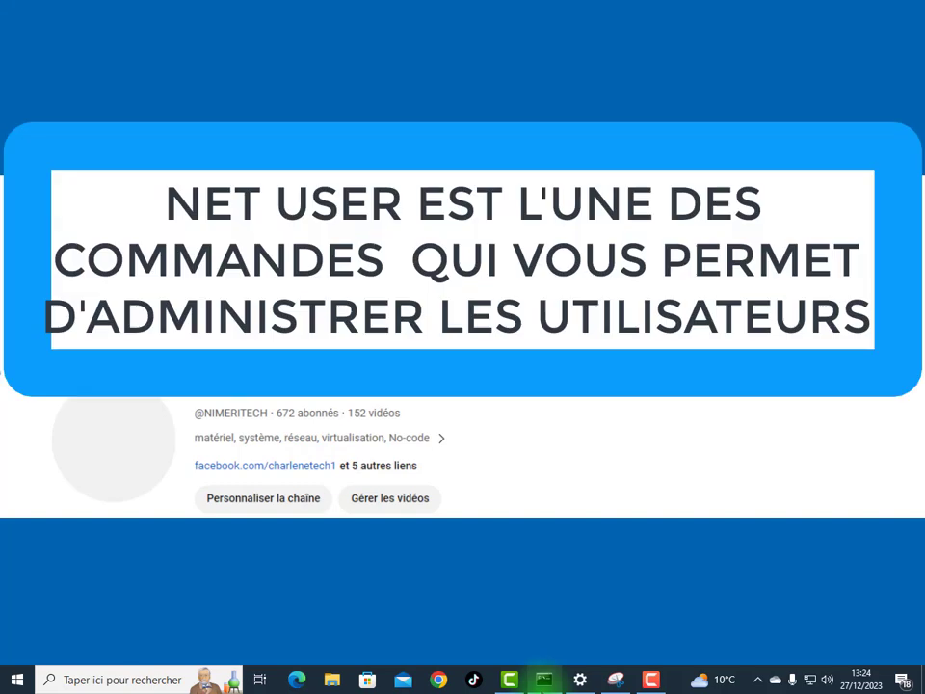
Step: Show and highlight the NET USER account-creation command in the Command Prompt, and minimize the window
click(545, 680)
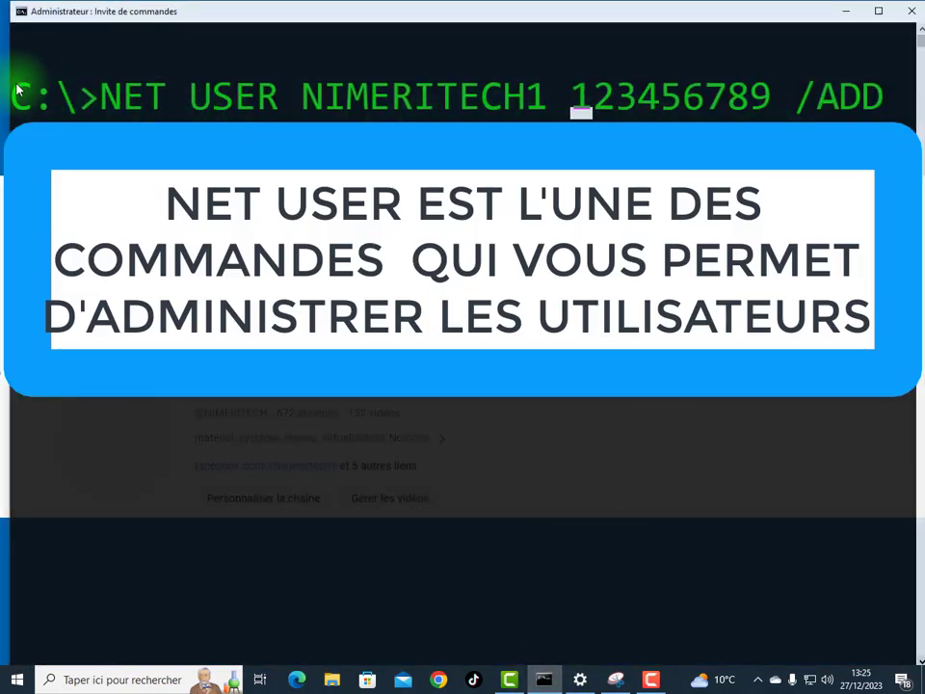
drag(18, 91, 885, 115)
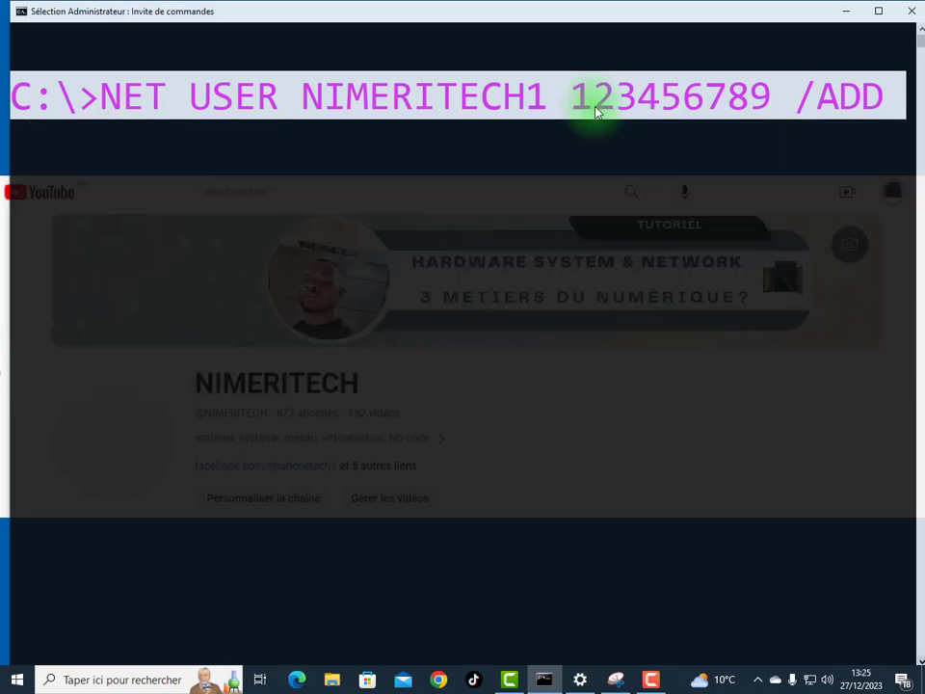
click(848, 12)
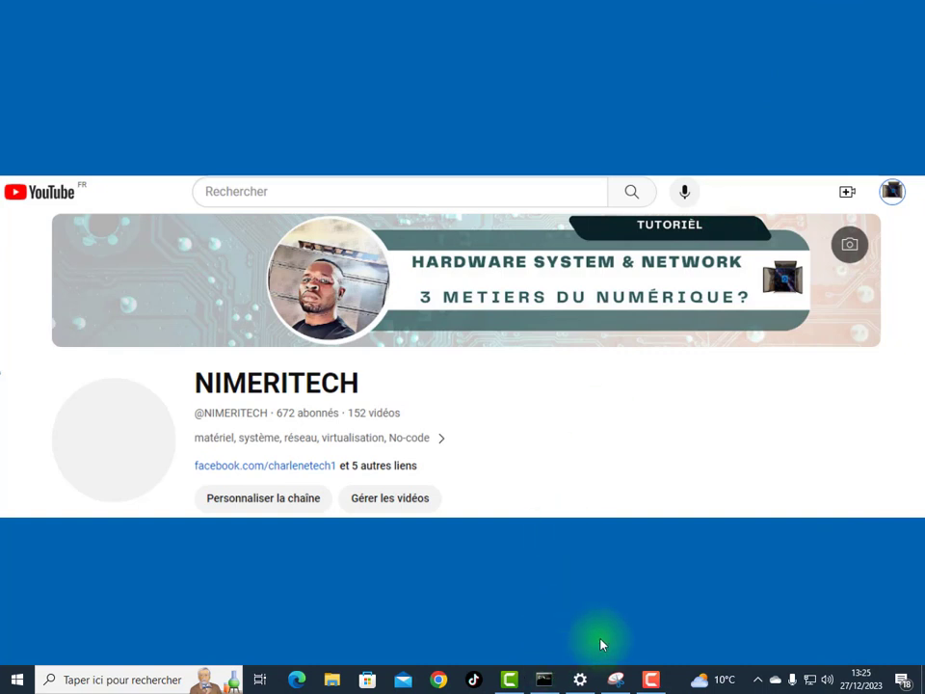
click(544, 678)
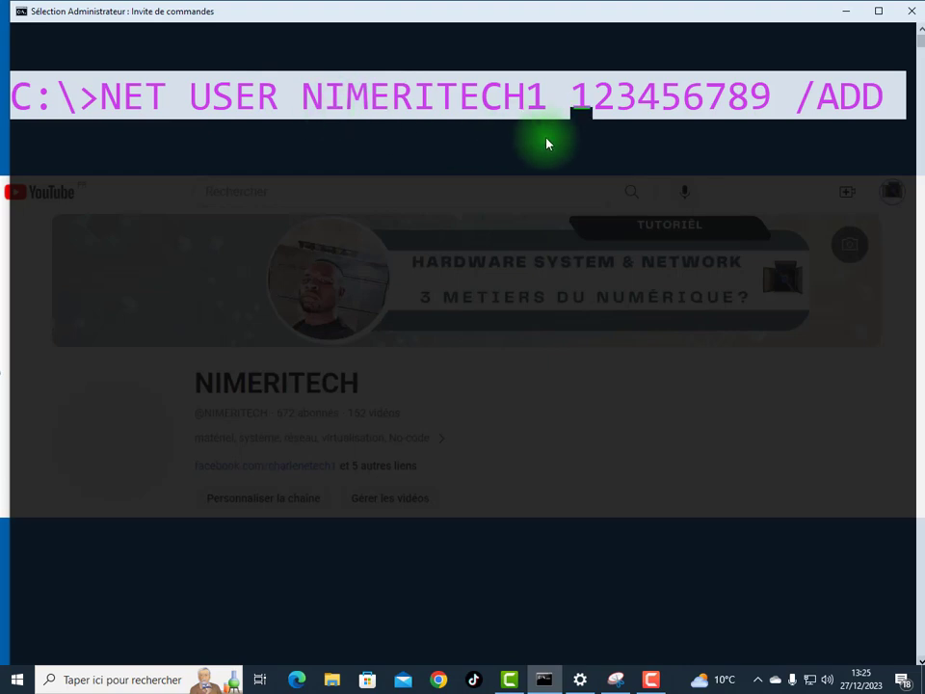
click(846, 12)
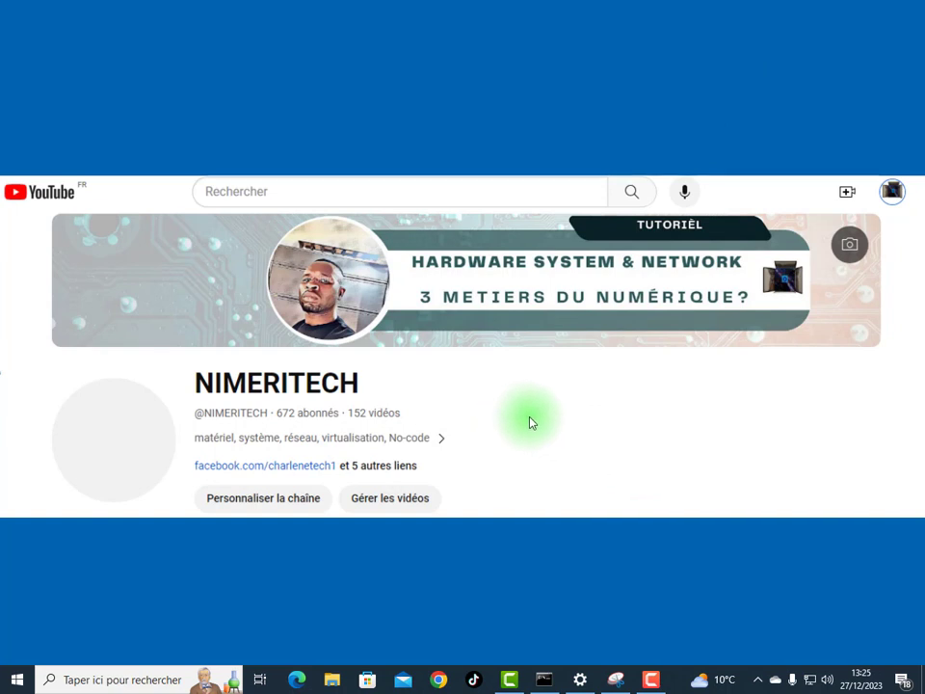
Step: Close the leftover Settings and Snipping Tool windows
mouse_move(580, 679)
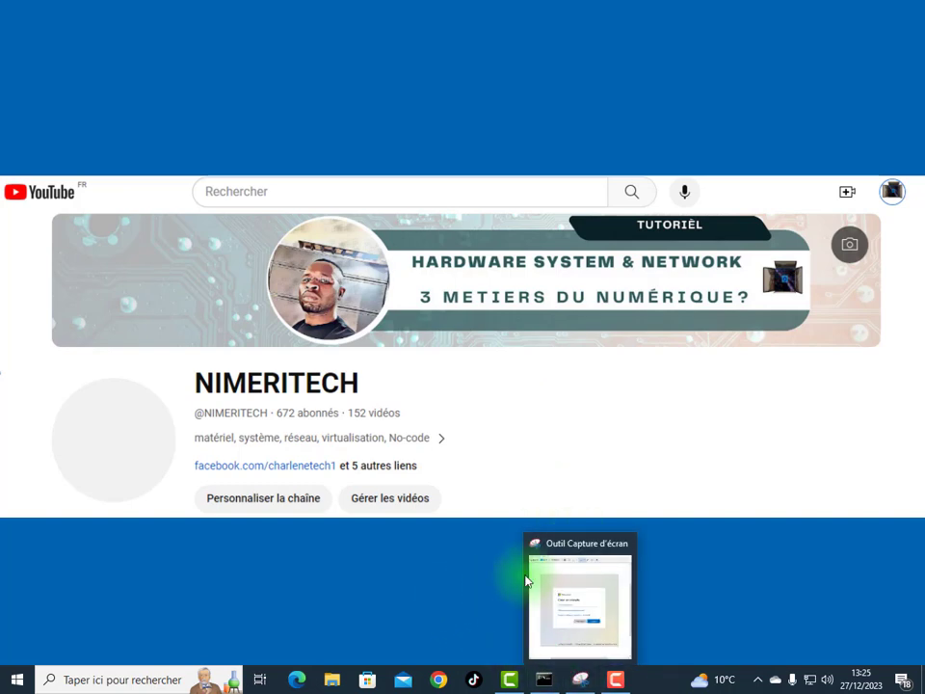
click(621, 546)
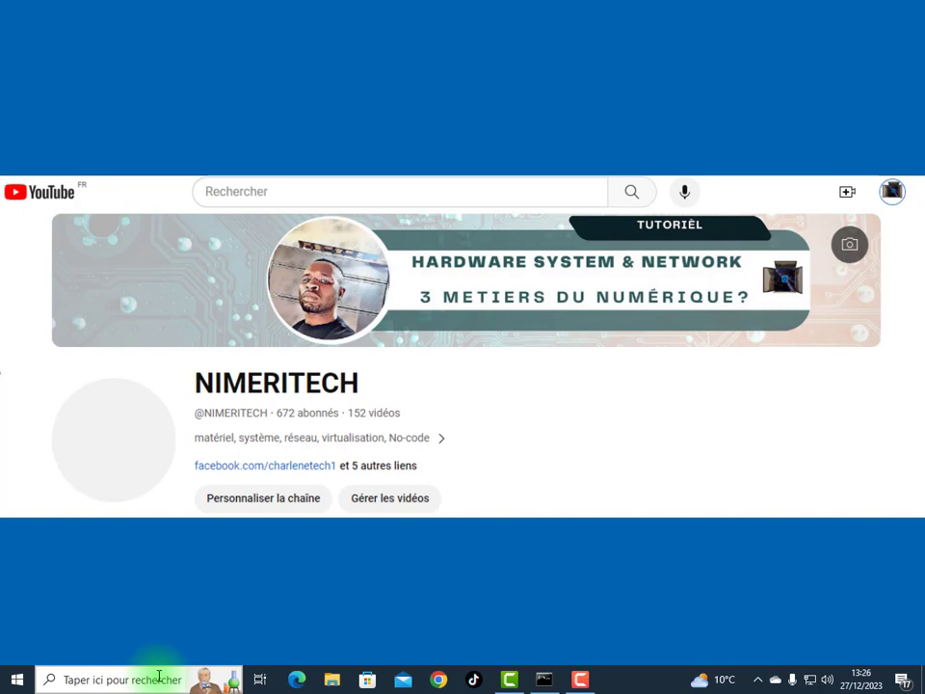
click(18, 679)
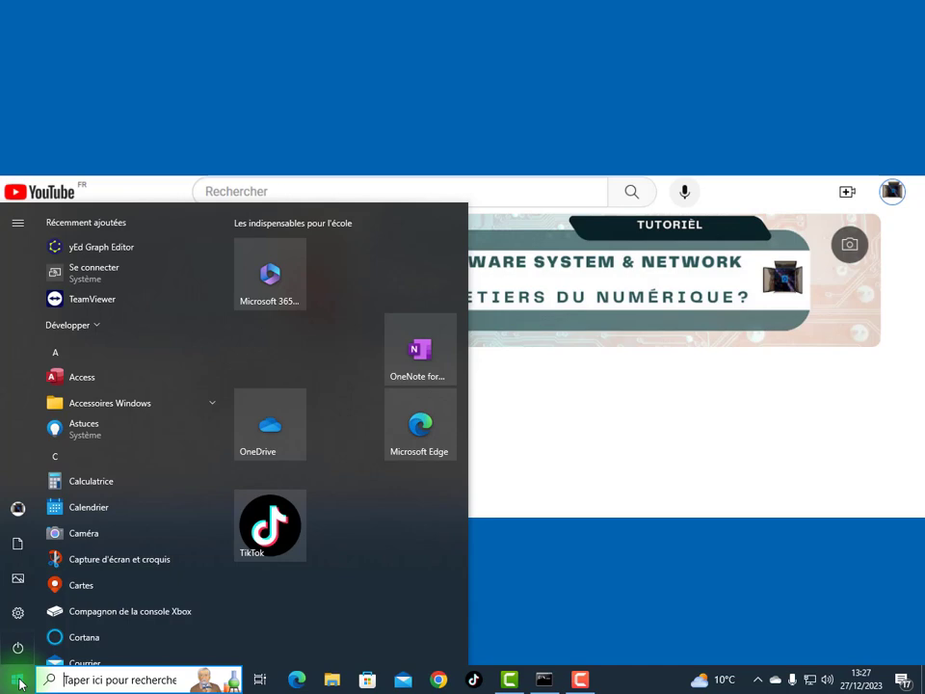
click(23, 620)
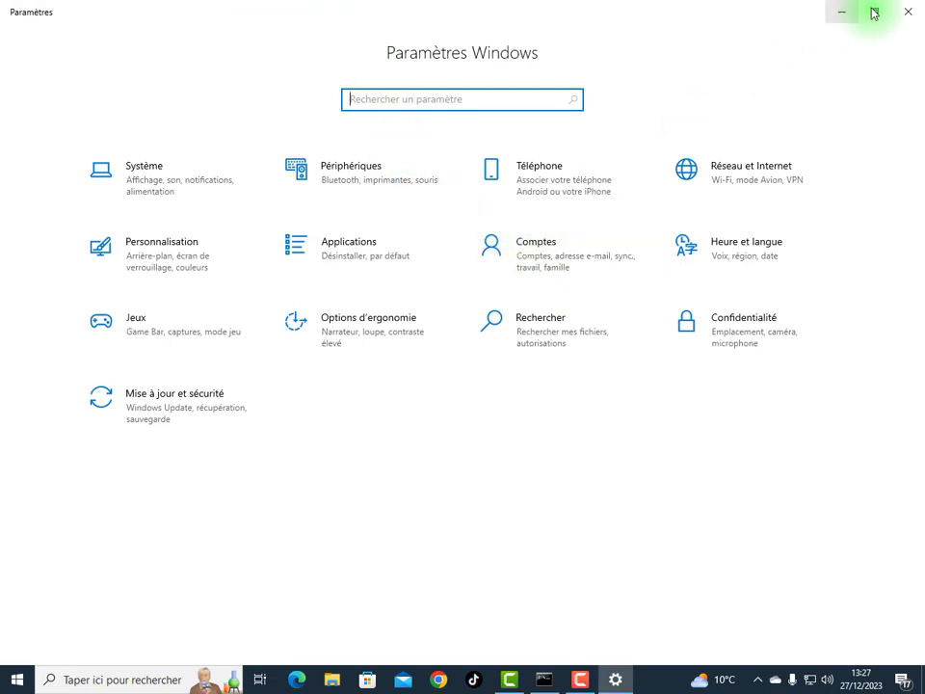
click(908, 12)
Step: Search Windows for "panneau de configuration", open the Control Panel and maximize its window
click(77, 682)
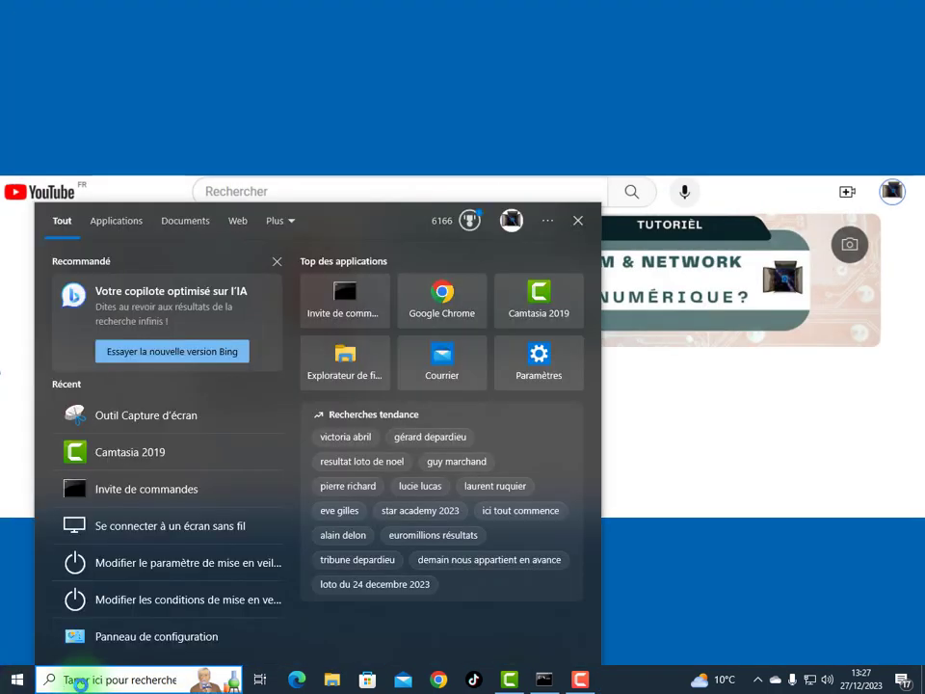
text(pa)
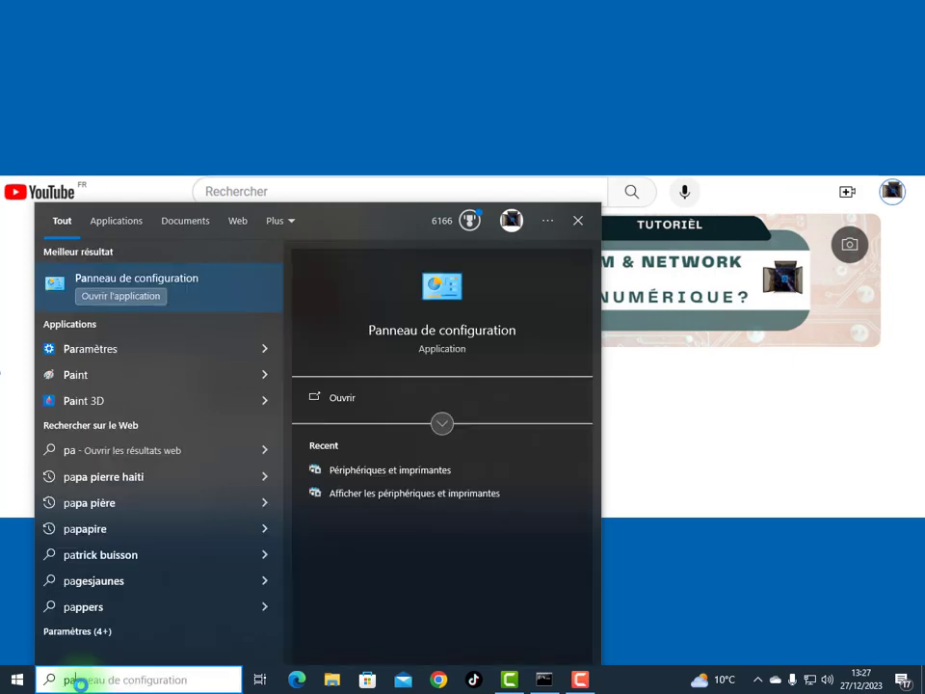
text(nneau de com)
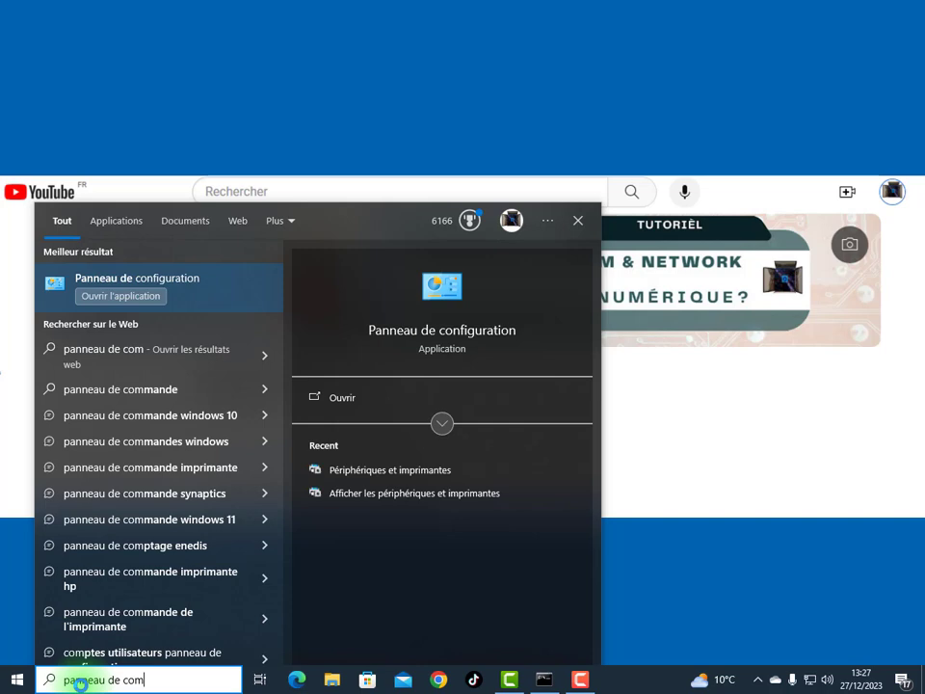
key(BackSpace)
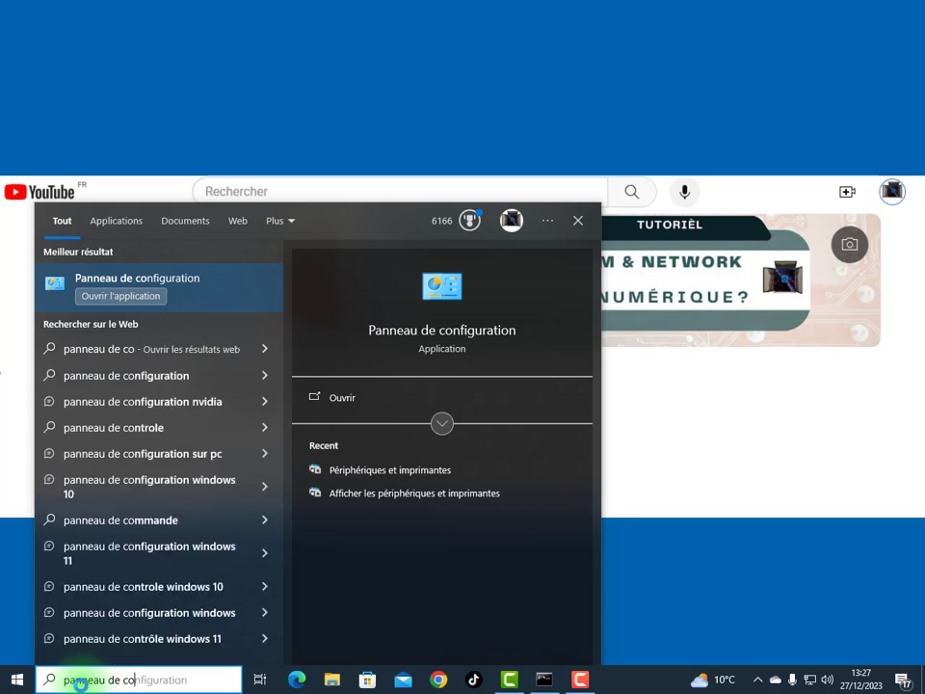
text(nfig)
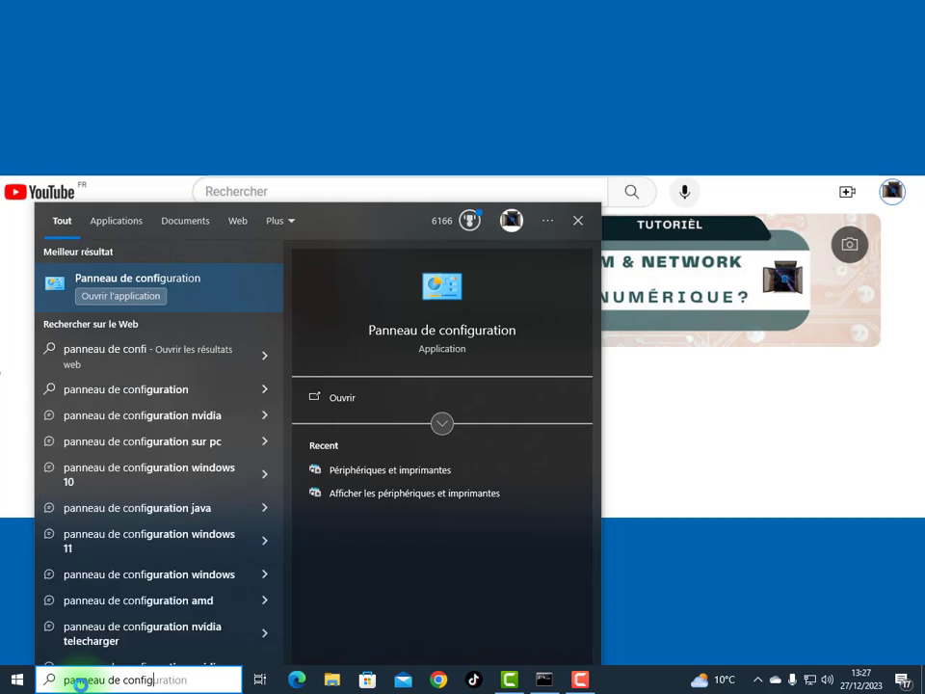
text(u)
text(rition)
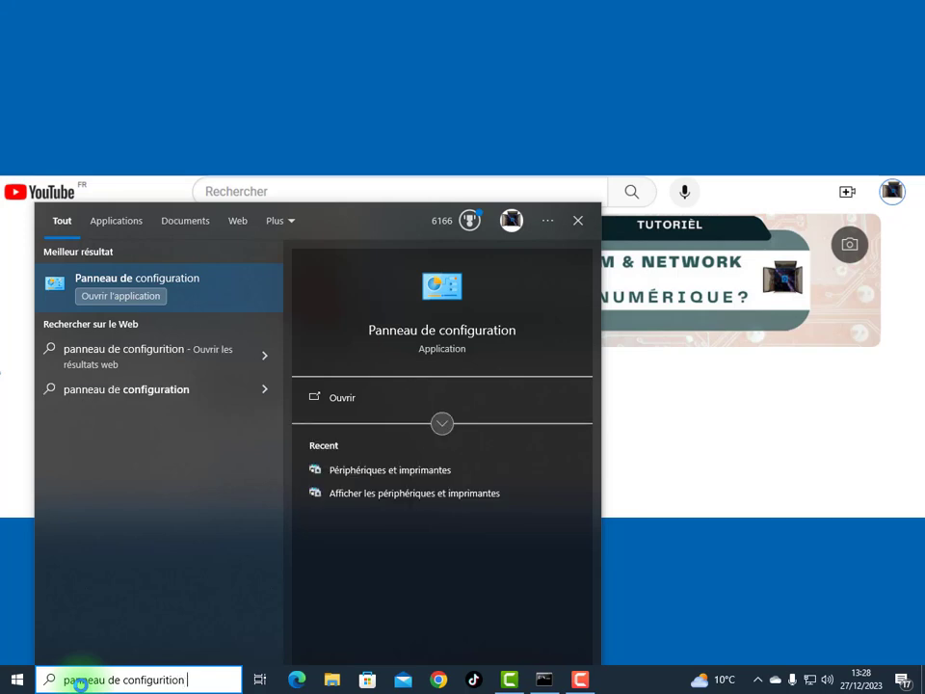
key(Return)
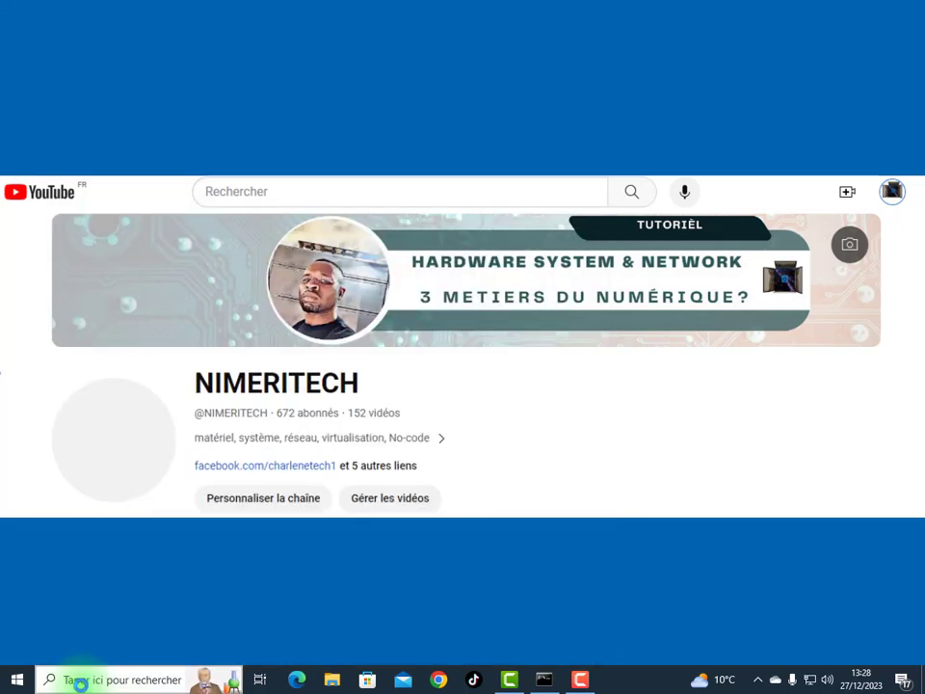
click(237, 672)
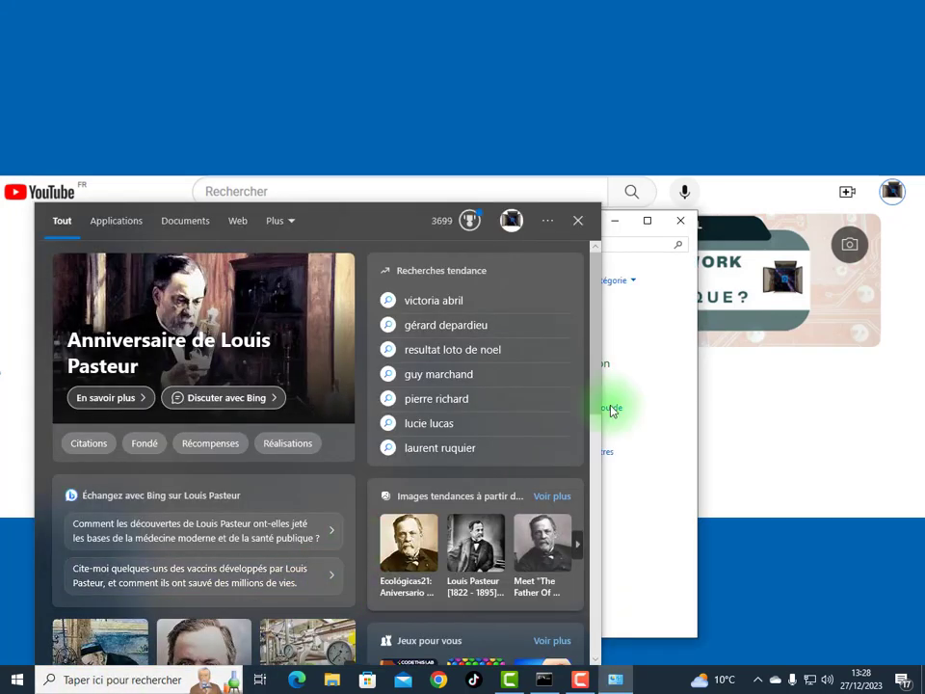
click(611, 407)
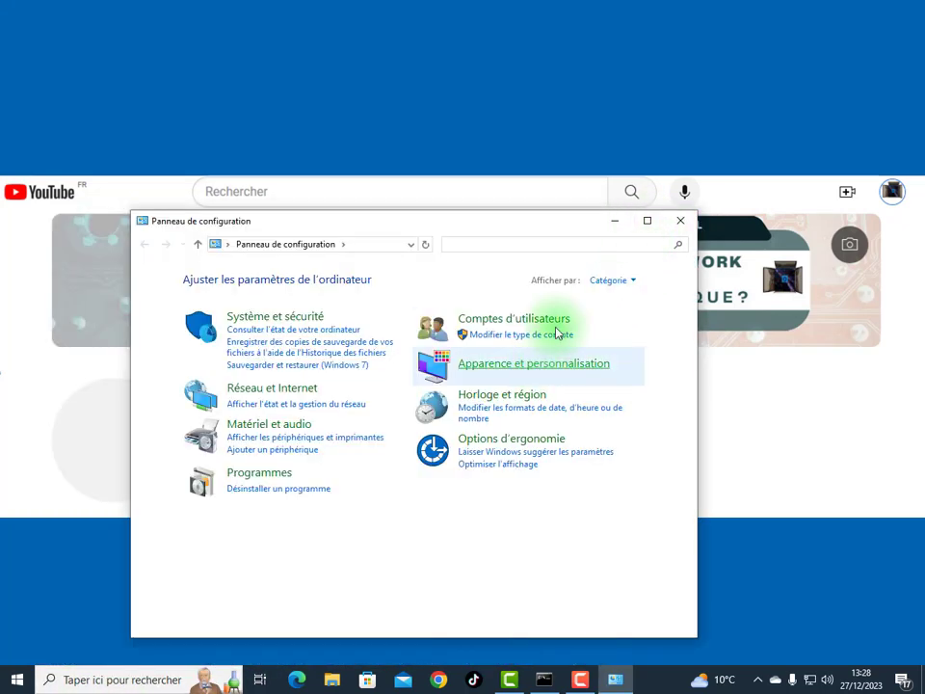
click(647, 221)
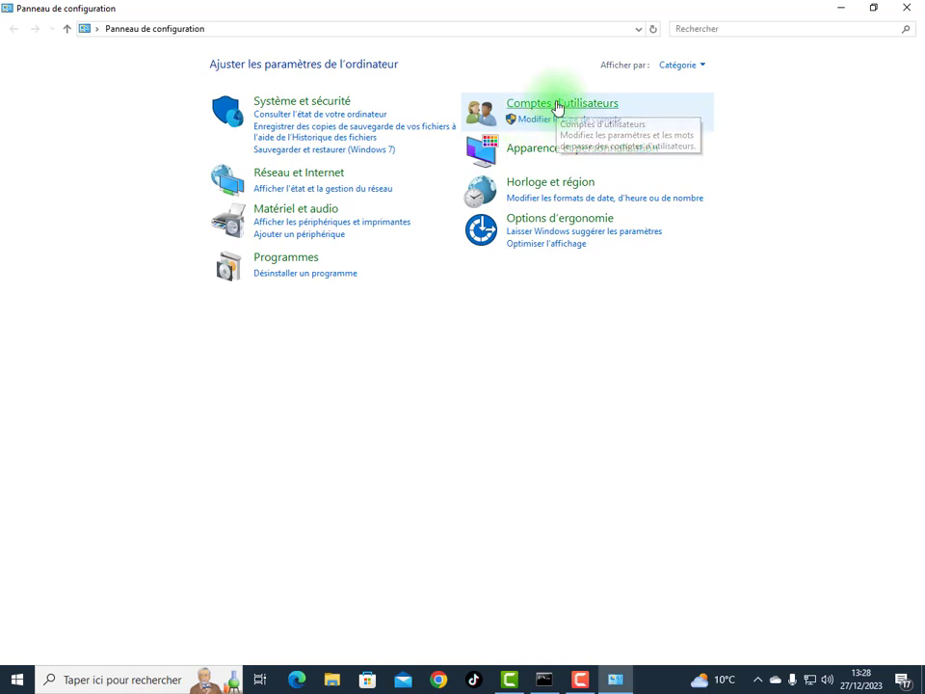
Step: Open Comptes d'utilisateurs in the Control Panel and go to making changes to the account in the PC settings
click(557, 104)
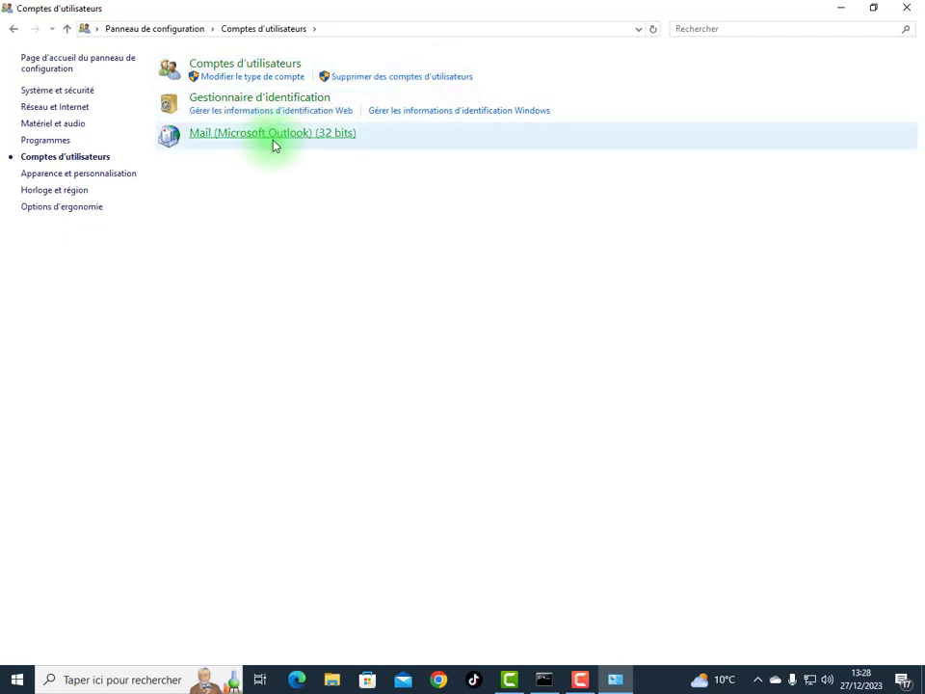
click(232, 65)
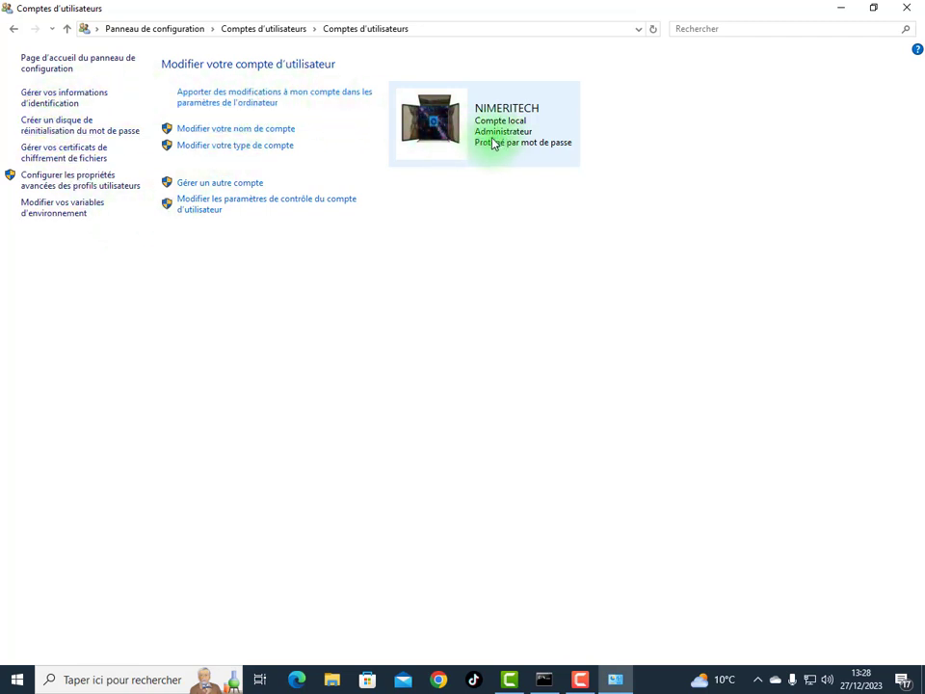
click(259, 102)
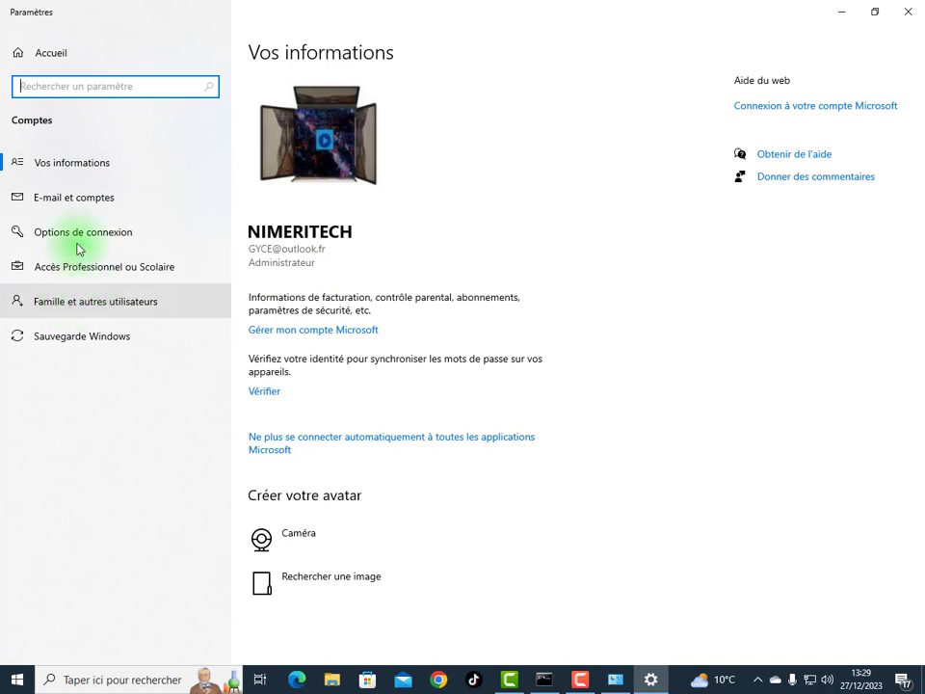
Step: Review the account's information, e-mail, sign-in options and family and other users pages, and close Settings and the Control Panel
click(63, 168)
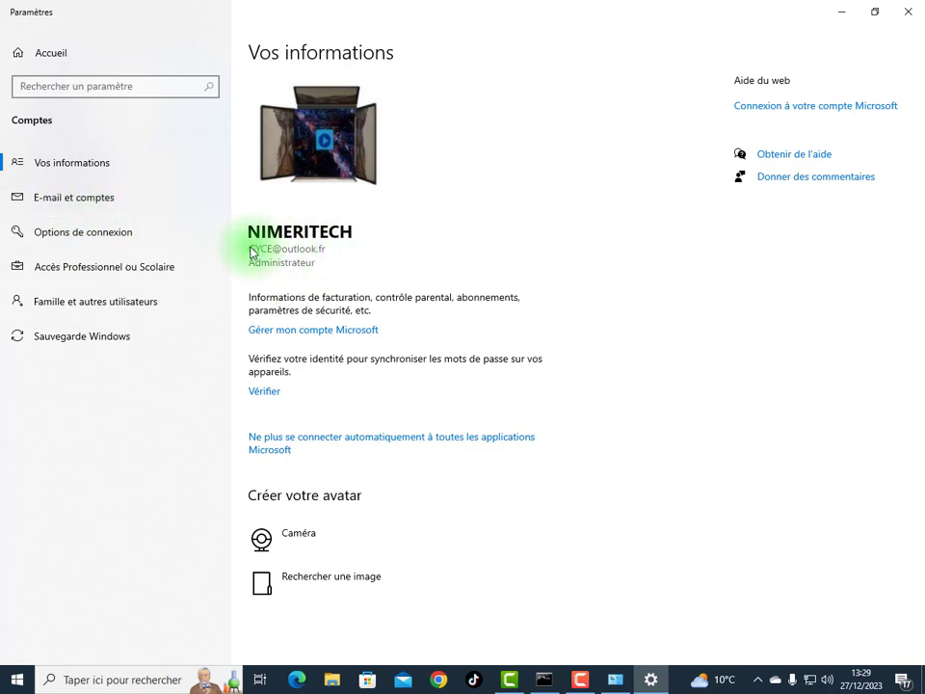
click(85, 202)
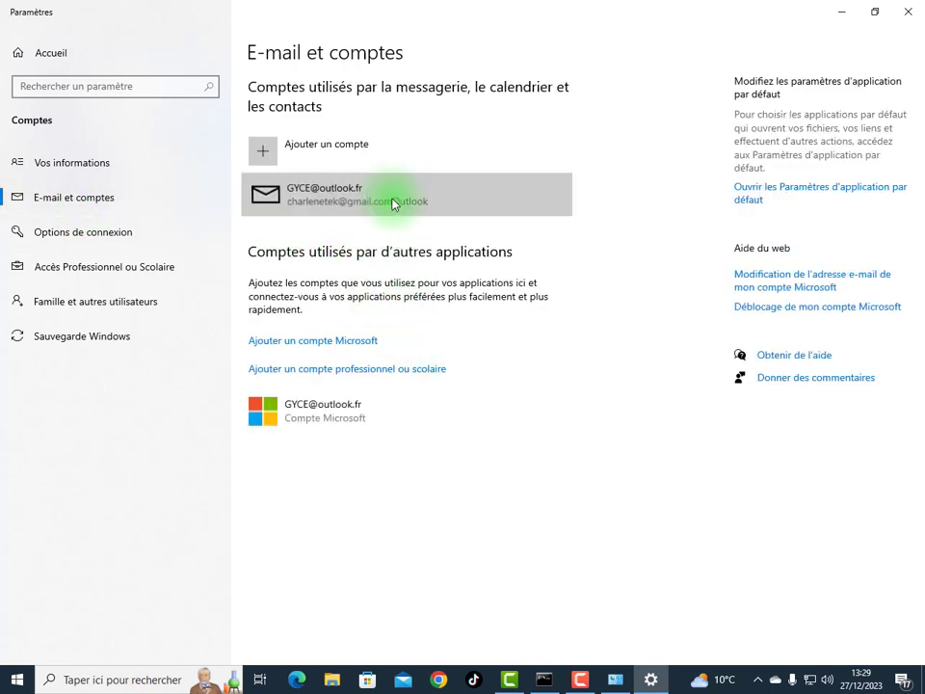
click(288, 198)
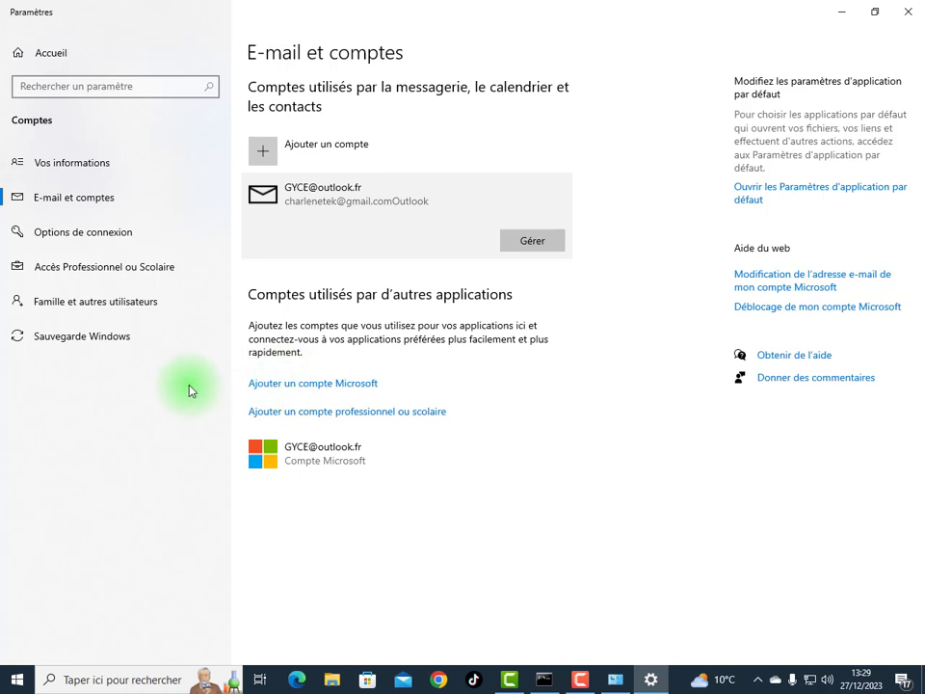
click(96, 239)
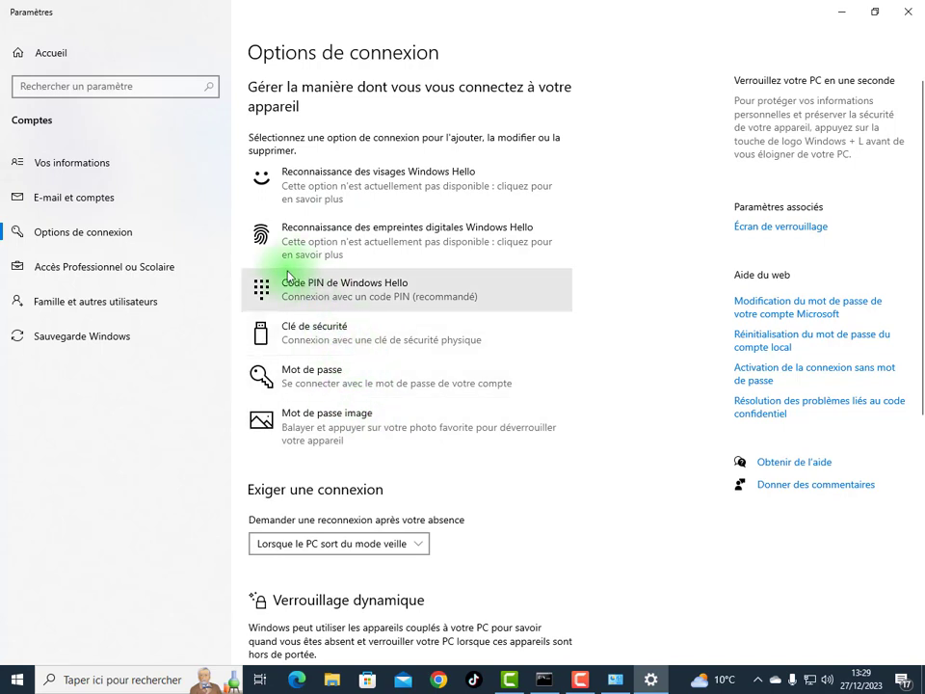
click(51, 315)
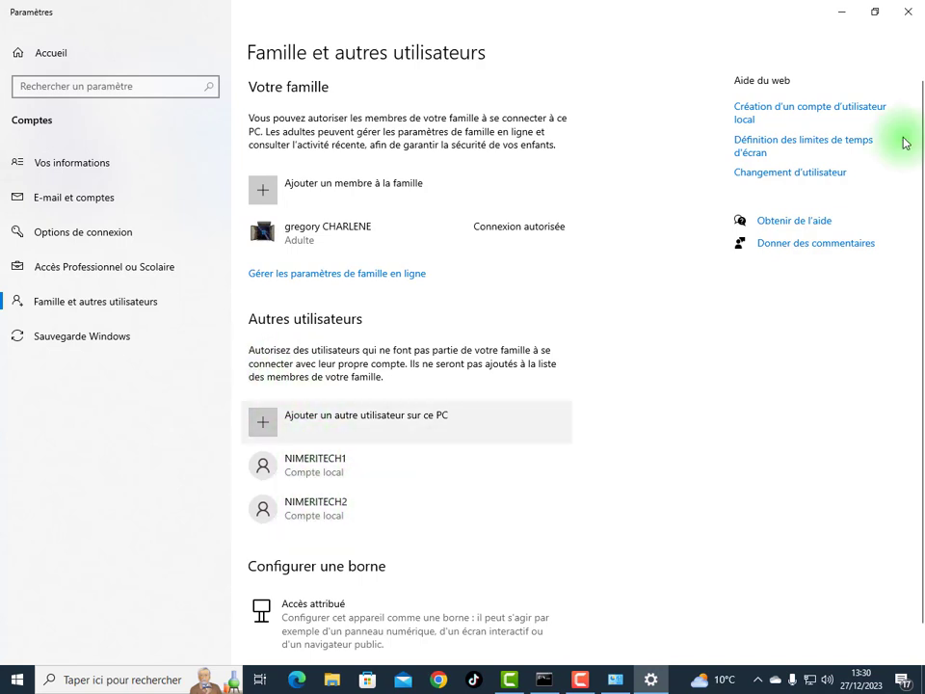
click(908, 11)
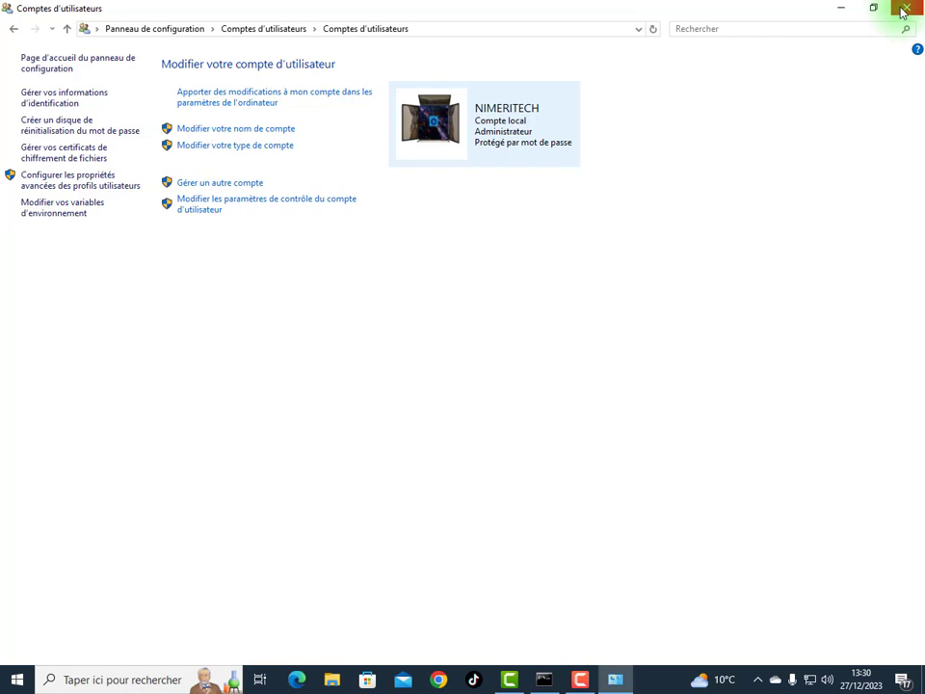
click(904, 11)
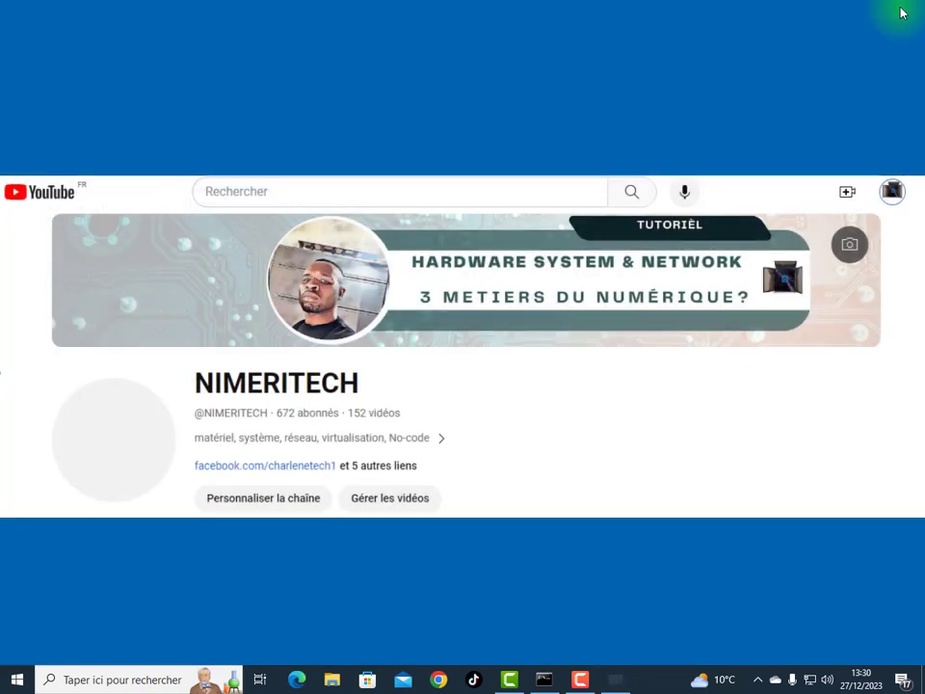
Step: Open Windows Settings from the desktop, view its Comptes section and minimize the window
click(19, 686)
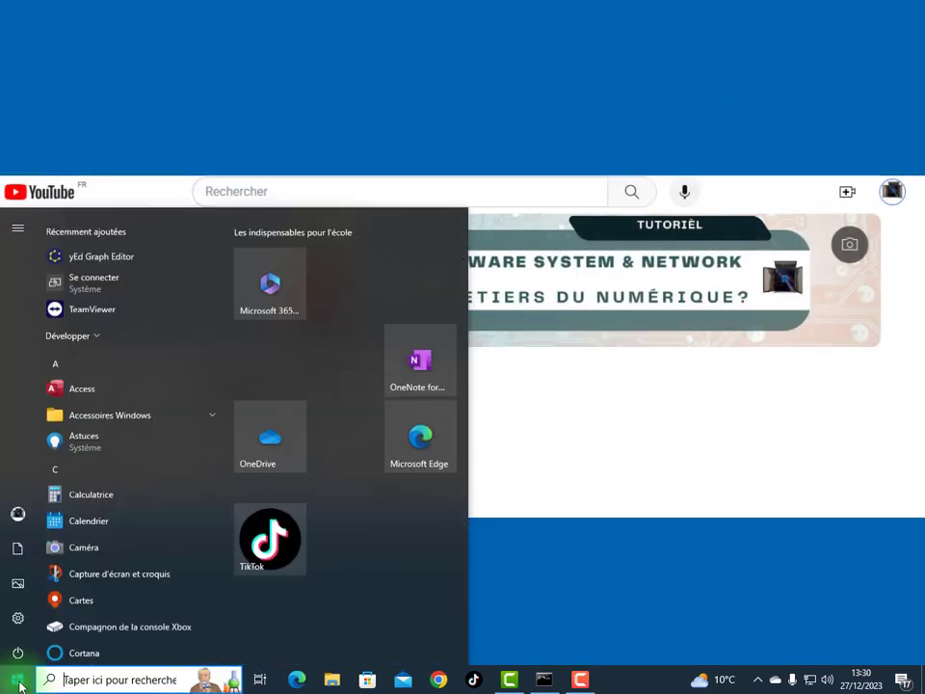
click(19, 617)
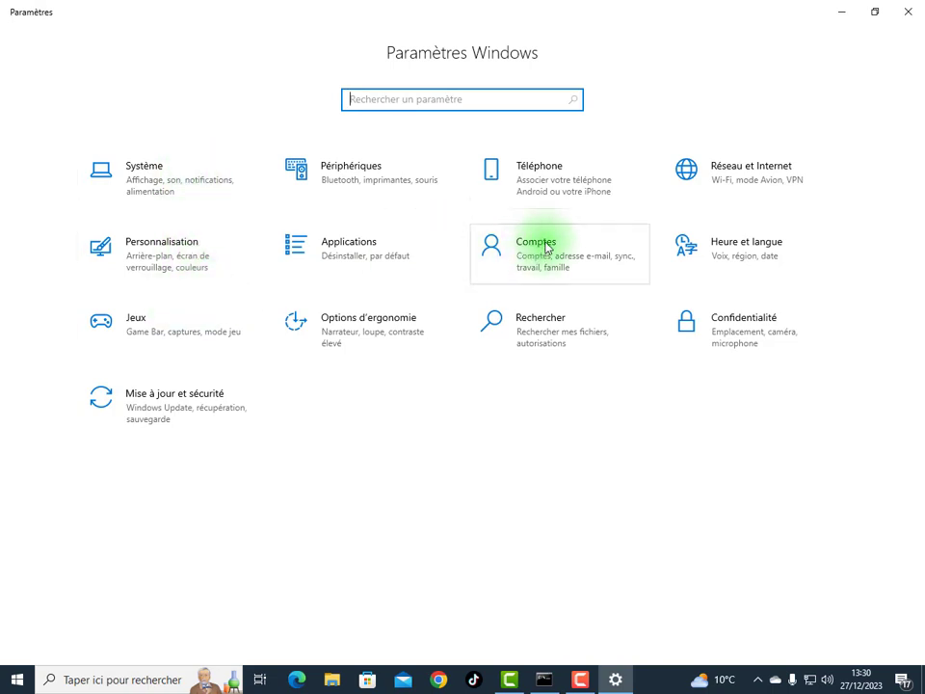
click(19, 681)
mouse_move(23, 618)
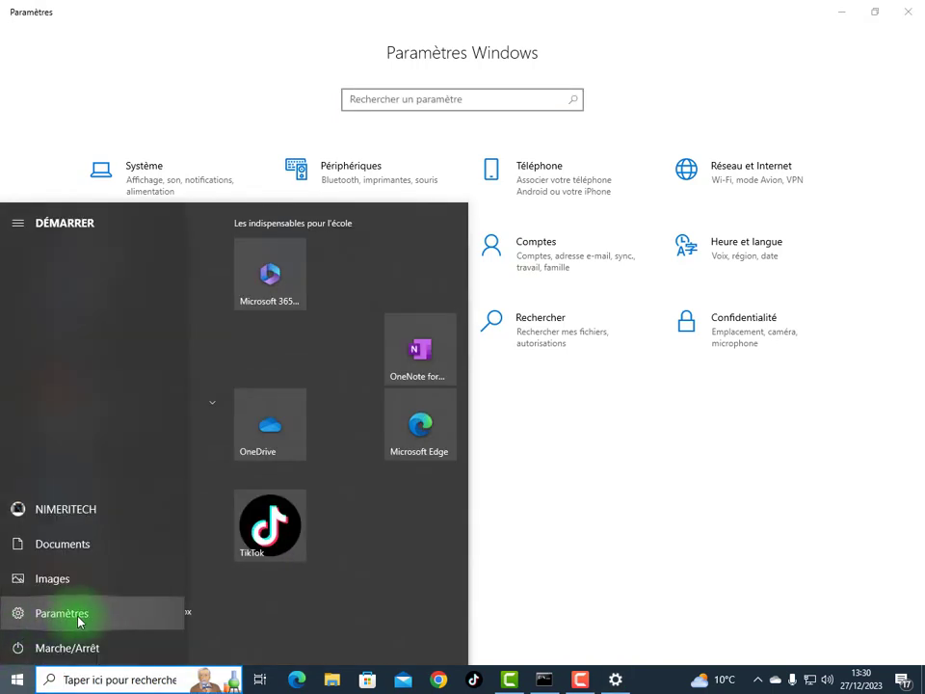
click(556, 552)
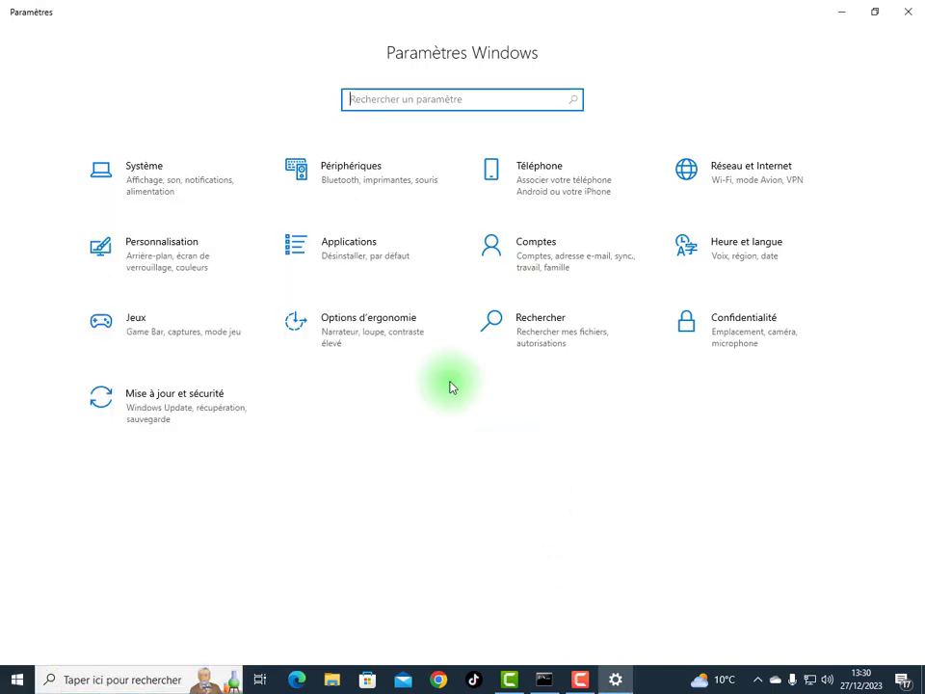
click(563, 257)
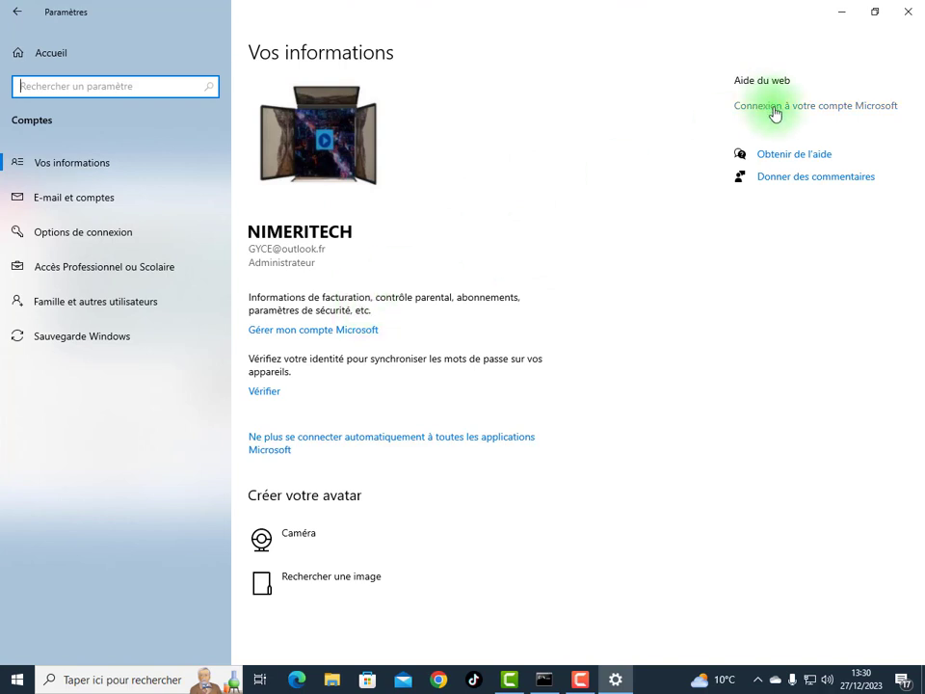
click(836, 19)
click(472, 317)
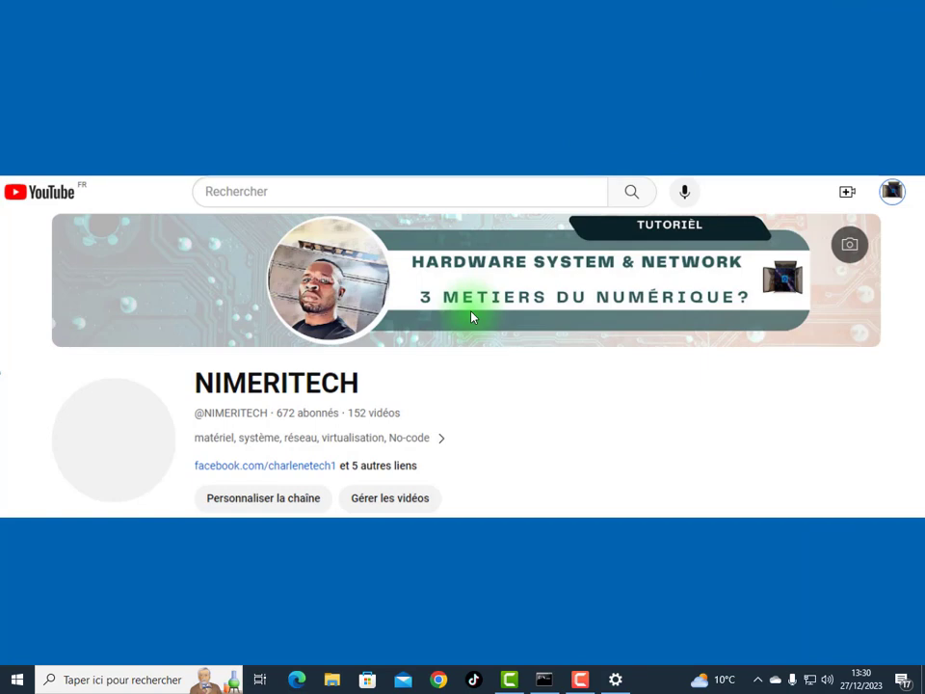
Step: Open Windows Settings again and go to Famille et autres utilisateurs under Comptes
key(alt+Tab)
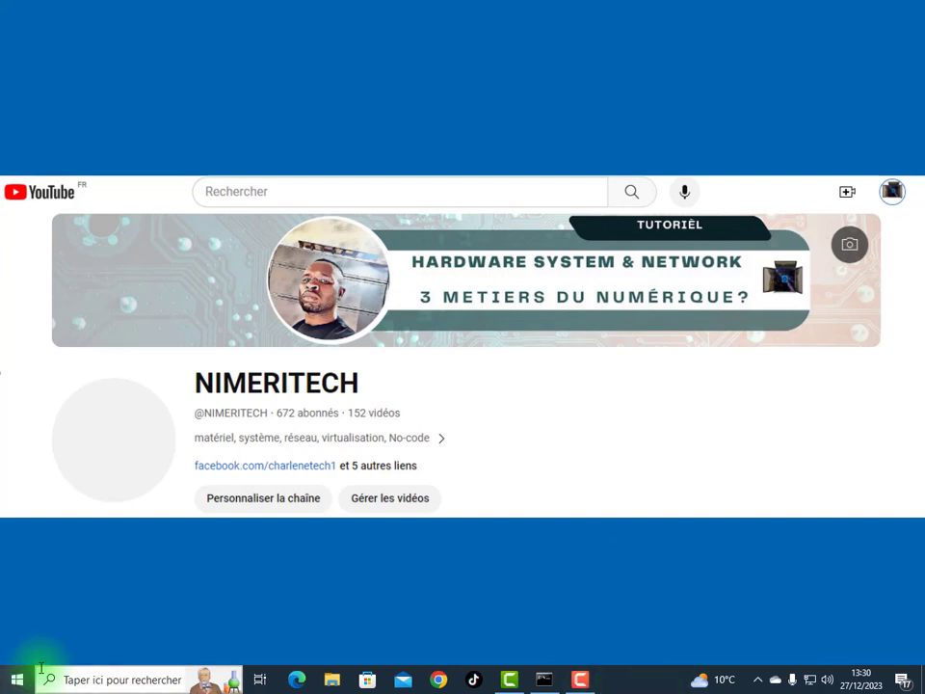
click(14, 678)
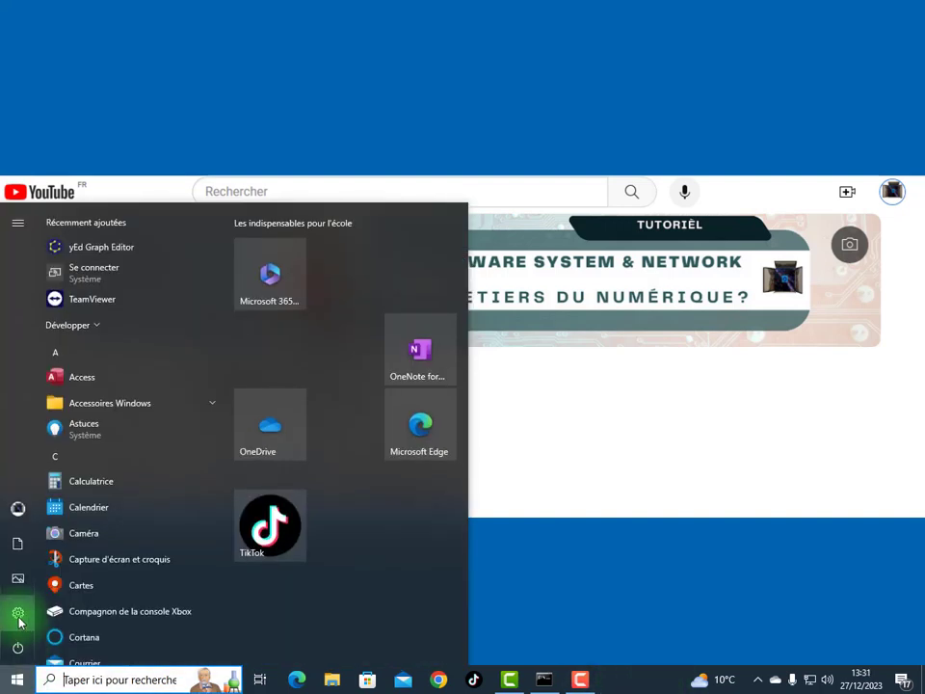
click(18, 613)
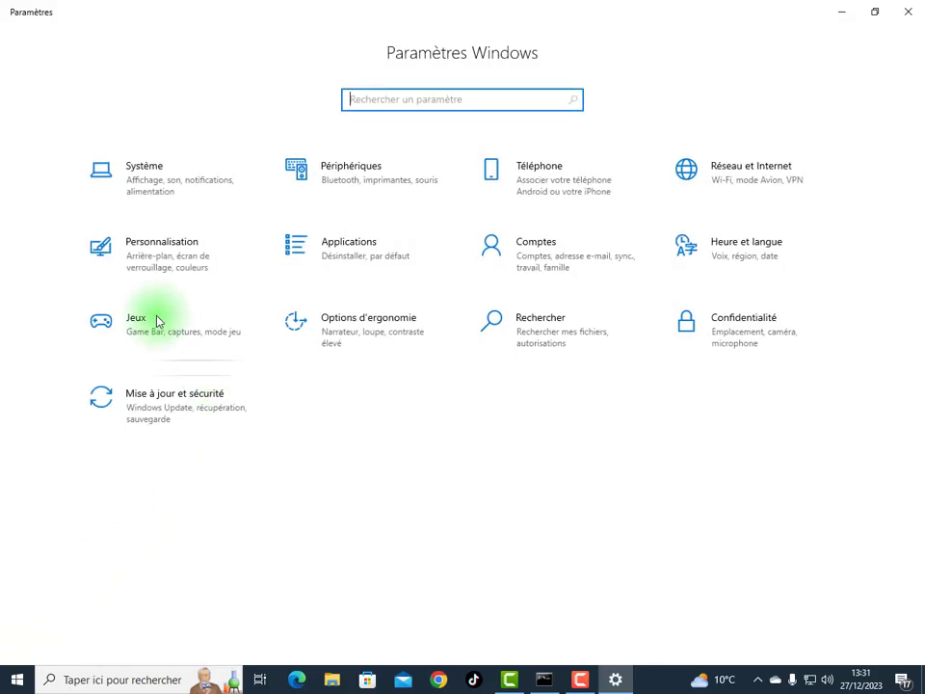
click(535, 250)
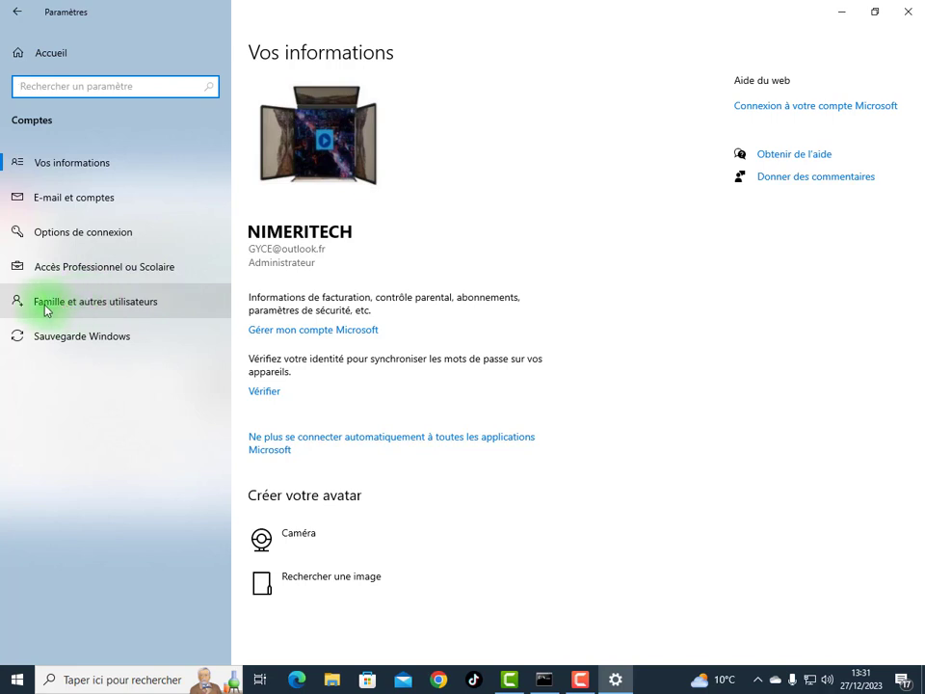
click(96, 305)
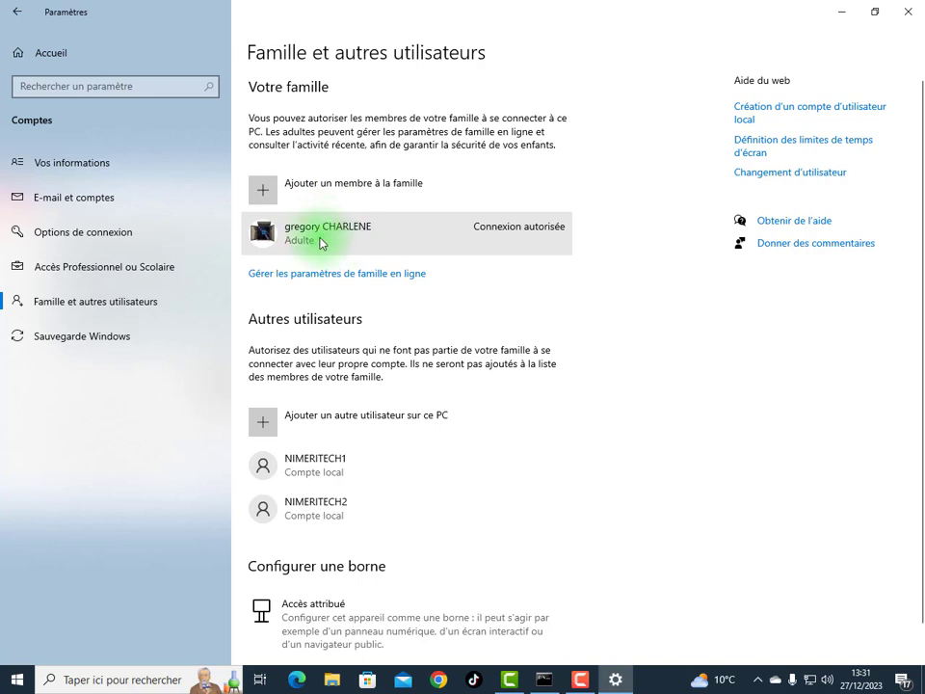
scroll(419, 250, down, 1)
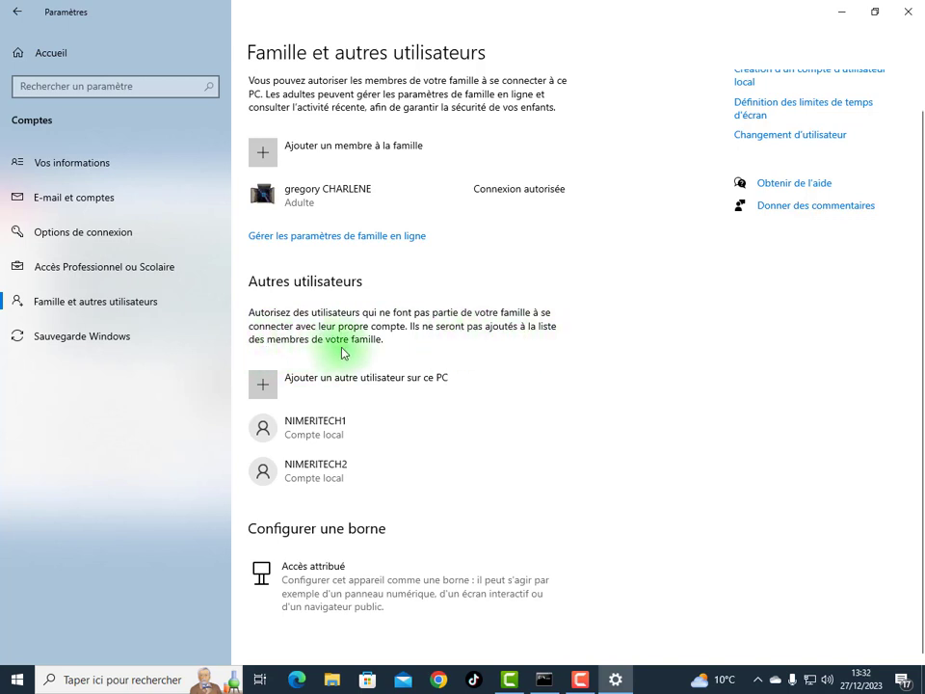
Step: Start adding another user to this PC, glance at the NET USER command in the command prompt, and choose not having the person's sign-in information
click(264, 386)
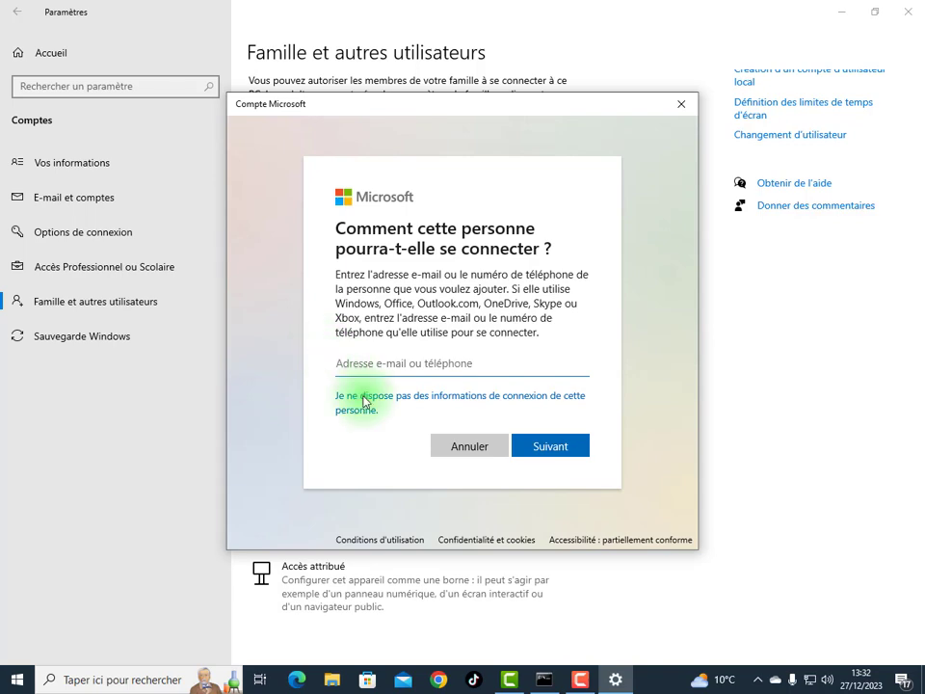
click(549, 684)
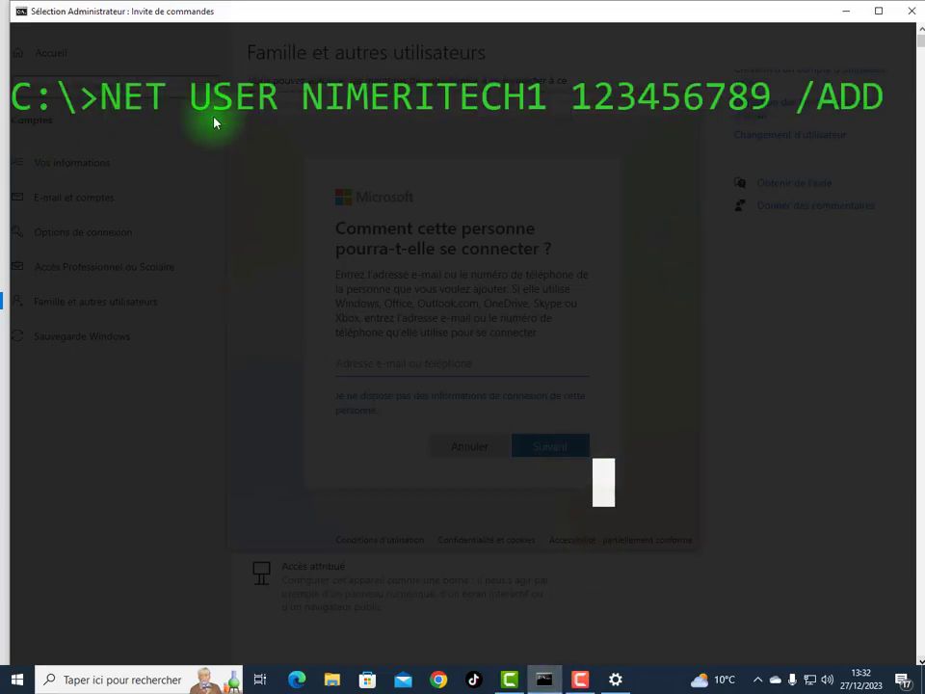
click(847, 12)
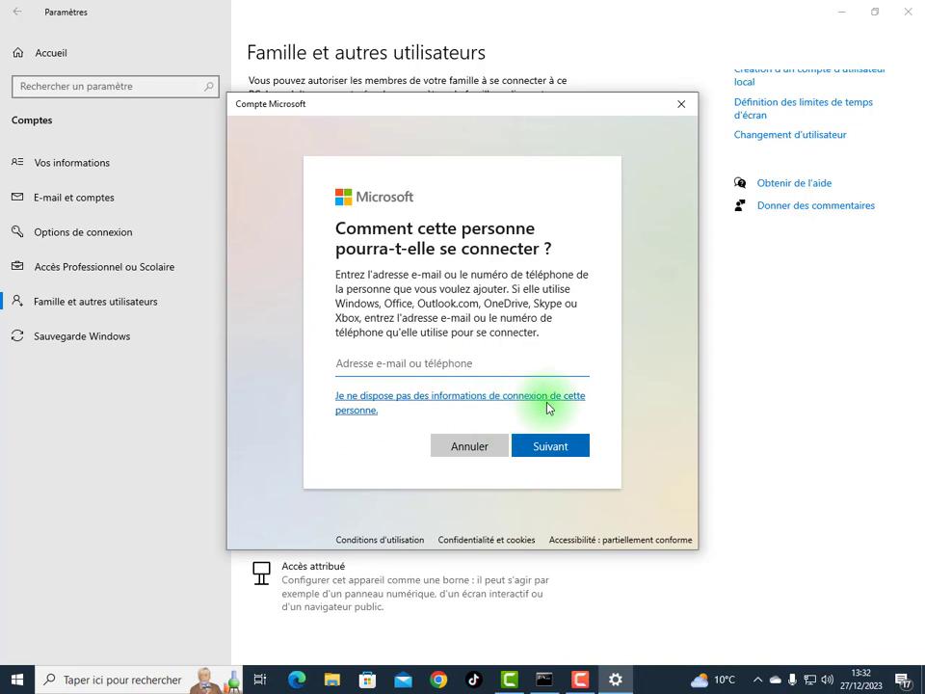
click(403, 397)
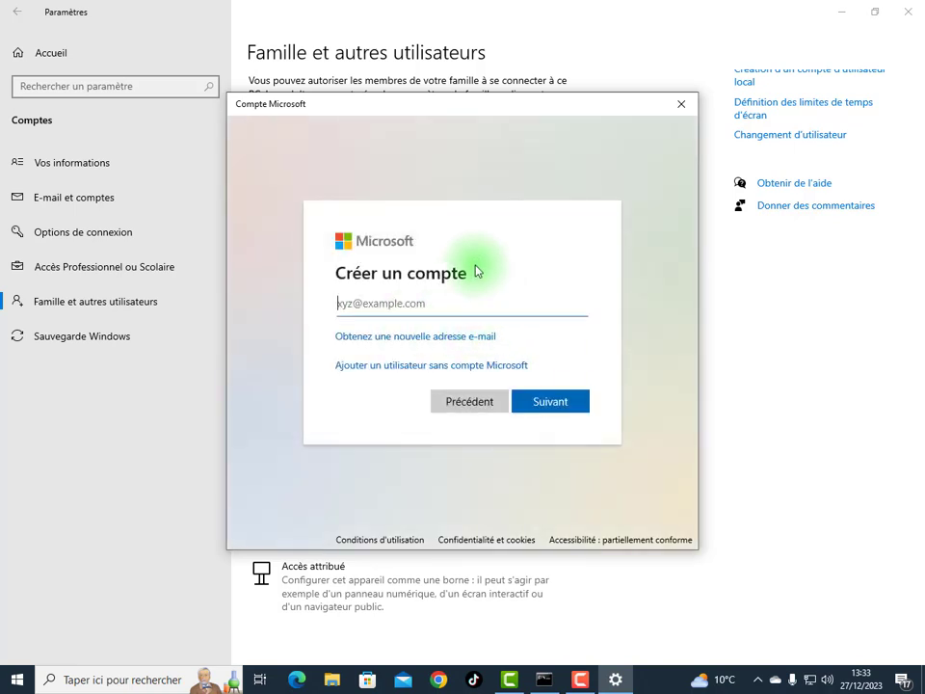
Step: Search Windows for "cap", open Outil Capture d'écran and capture the Compte Microsoft window showing Créer un compte
click(140, 678)
text(com)
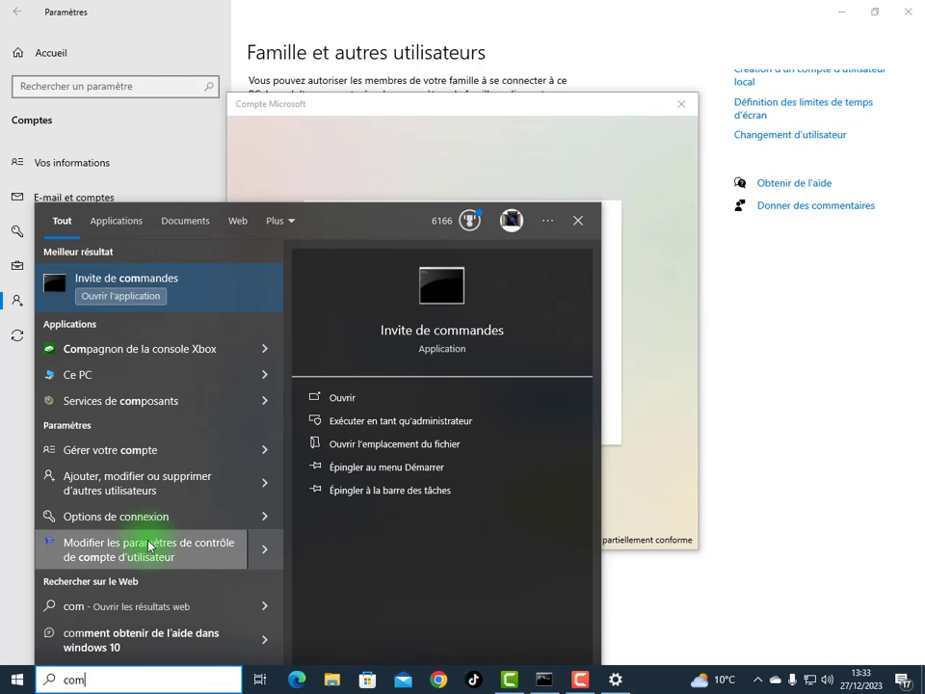
key(BackSpace)
key(BackSpace)
text(cap)
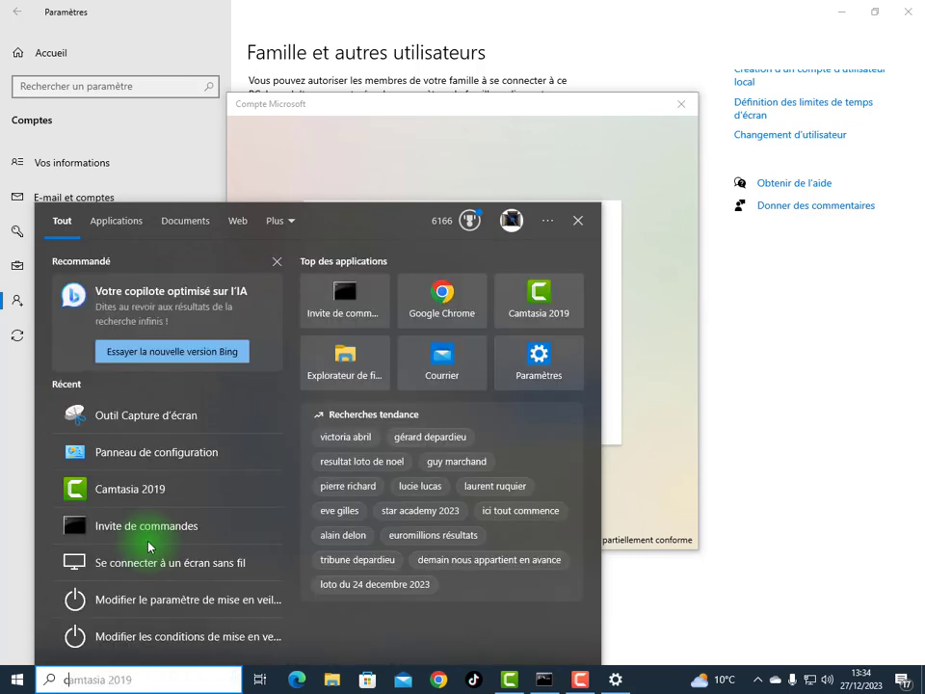
click(140, 287)
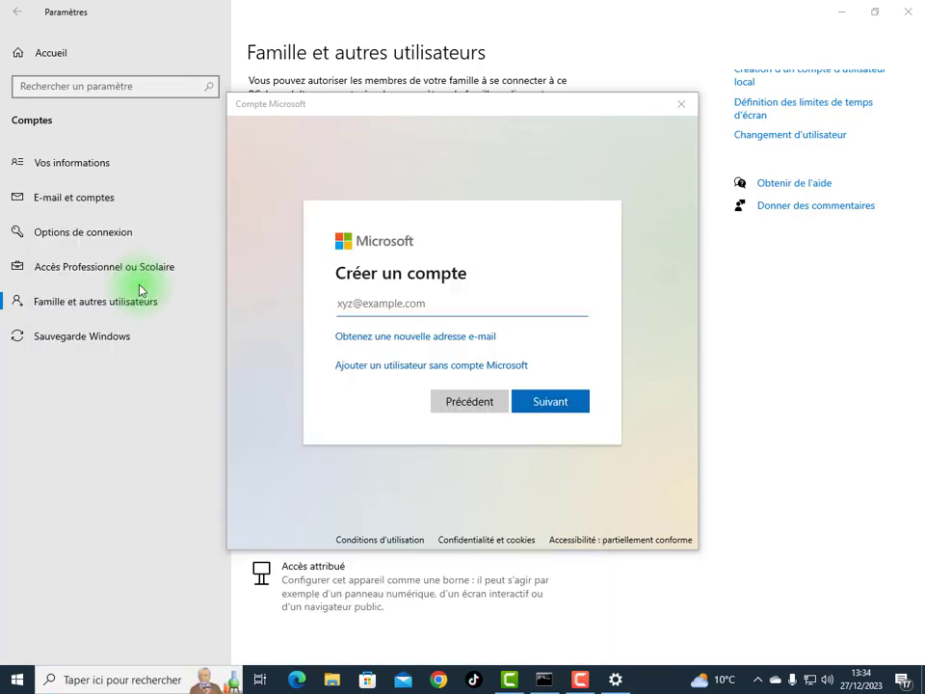
click(307, 152)
drag(230, 95, 698, 554)
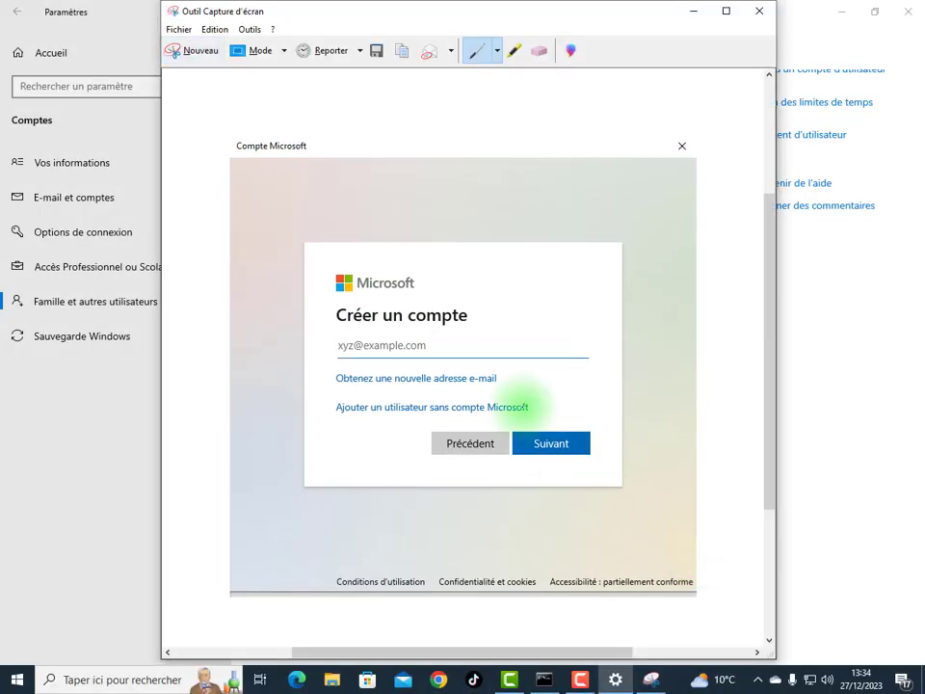
Step: Save the capture as the PNG file "pou mignature" in the CAPTURE D'ECRAN folder and minimize the capture tool
click(178, 34)
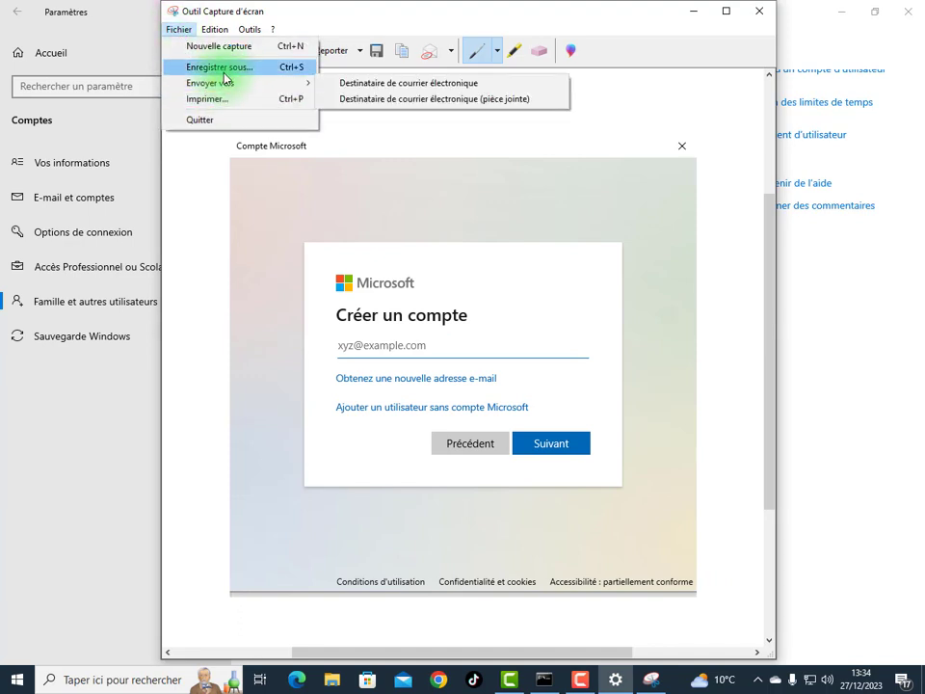
click(224, 69)
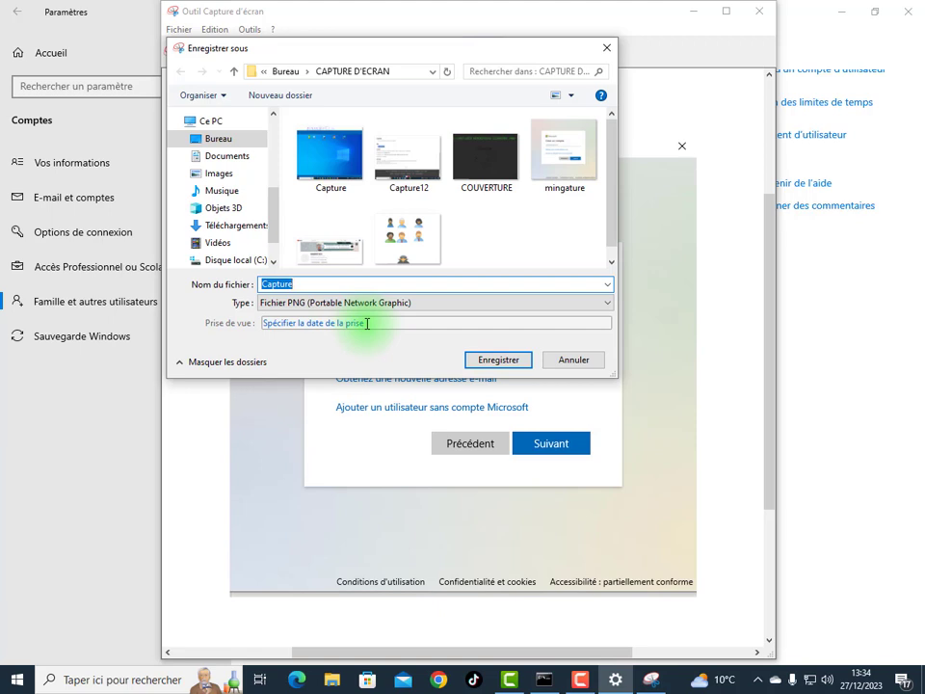
text(pou mign)
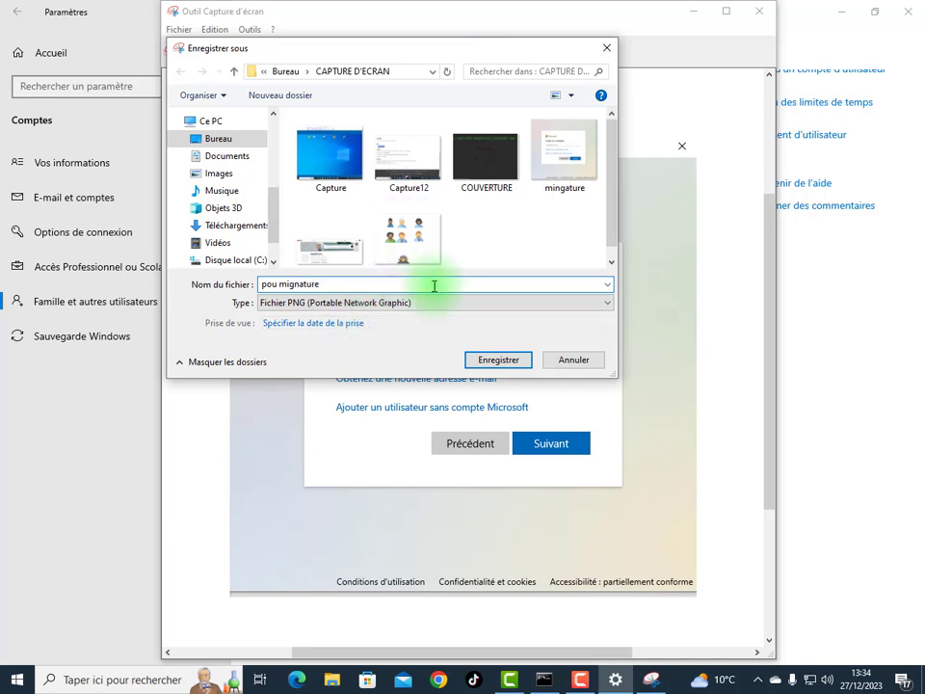
click(485, 360)
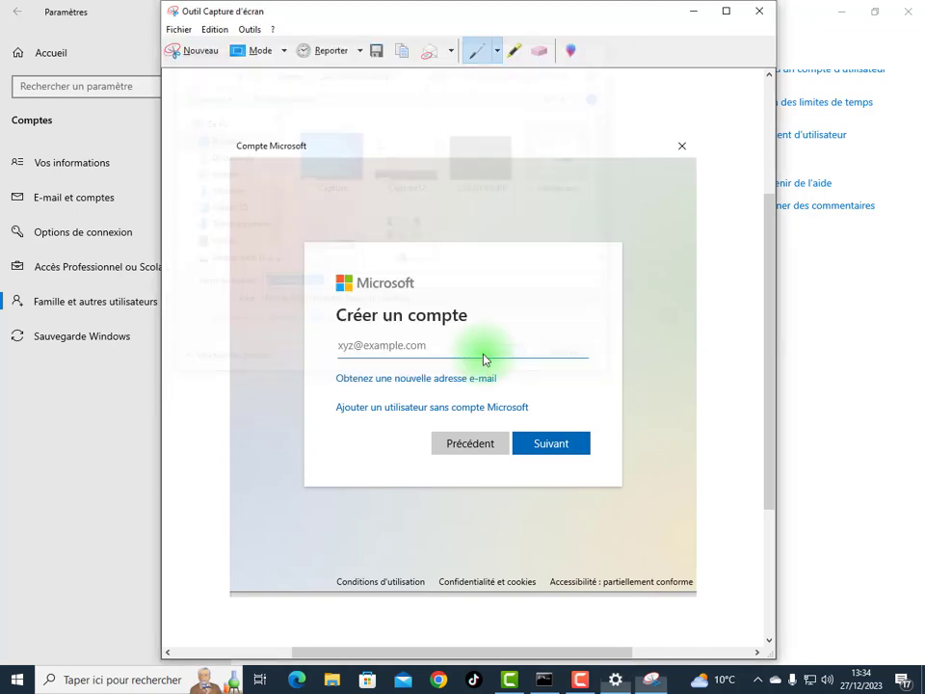
click(691, 12)
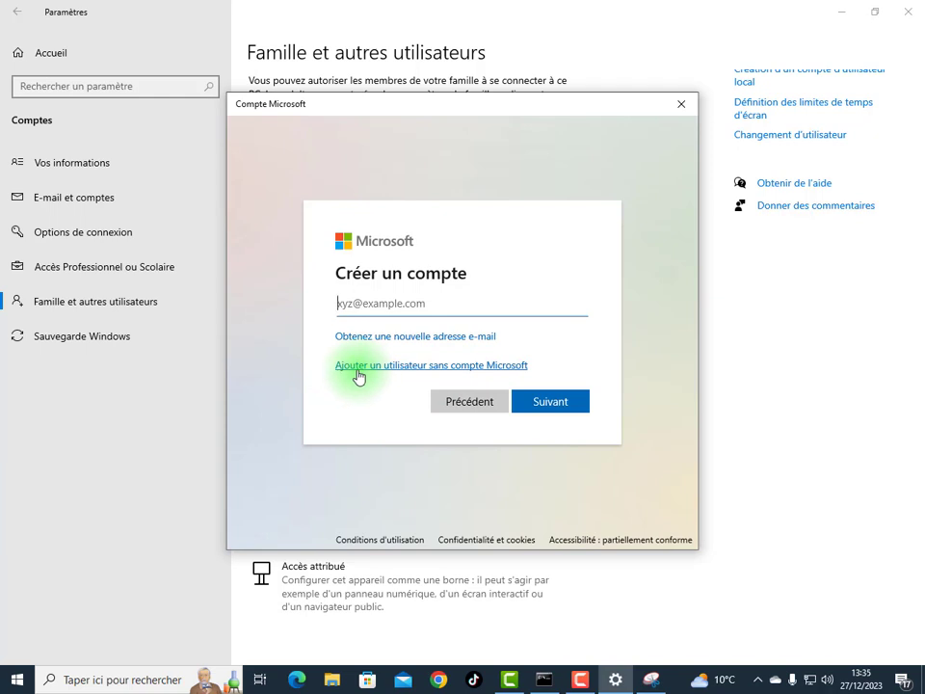
Step: Choose to add a user without a Microsoft account, name it NIMERITECH3, and enter and confirm the account password
click(457, 370)
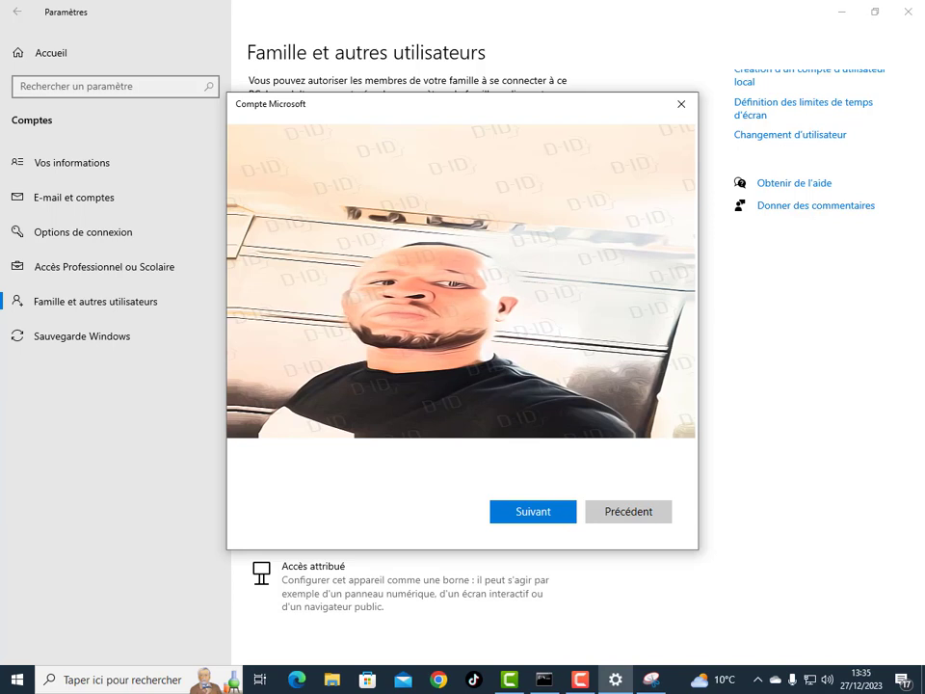
text(NIMERITECH3)
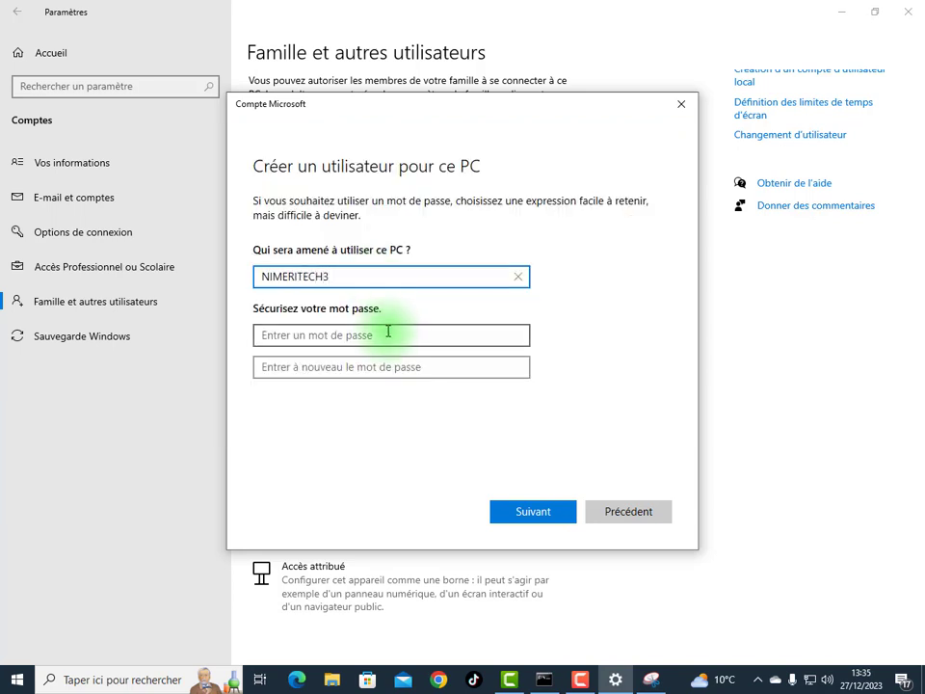
click(389, 338)
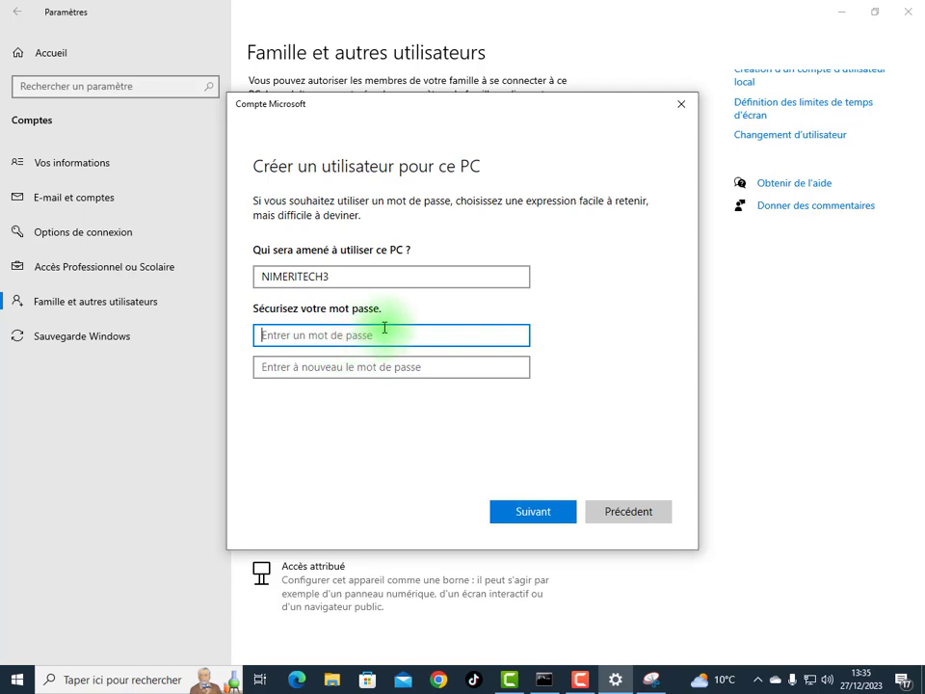
text(a)
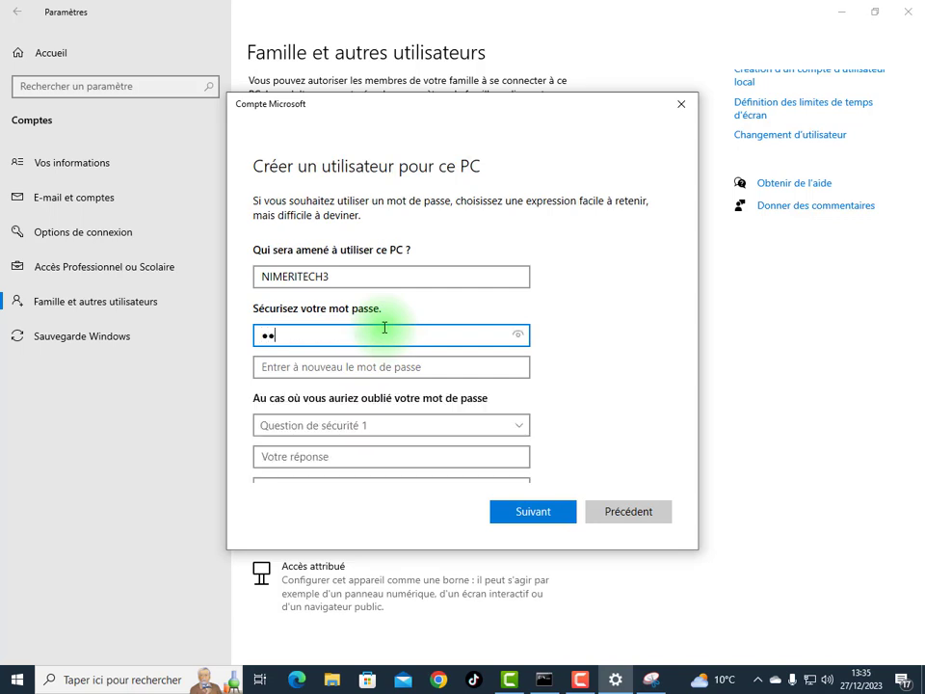
click(394, 368)
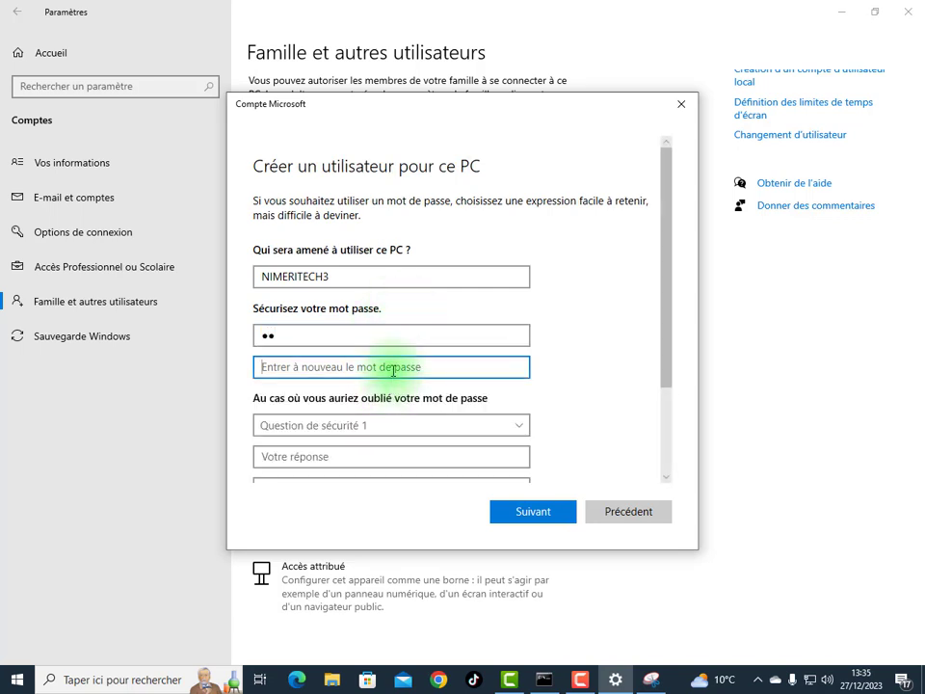
text(a)
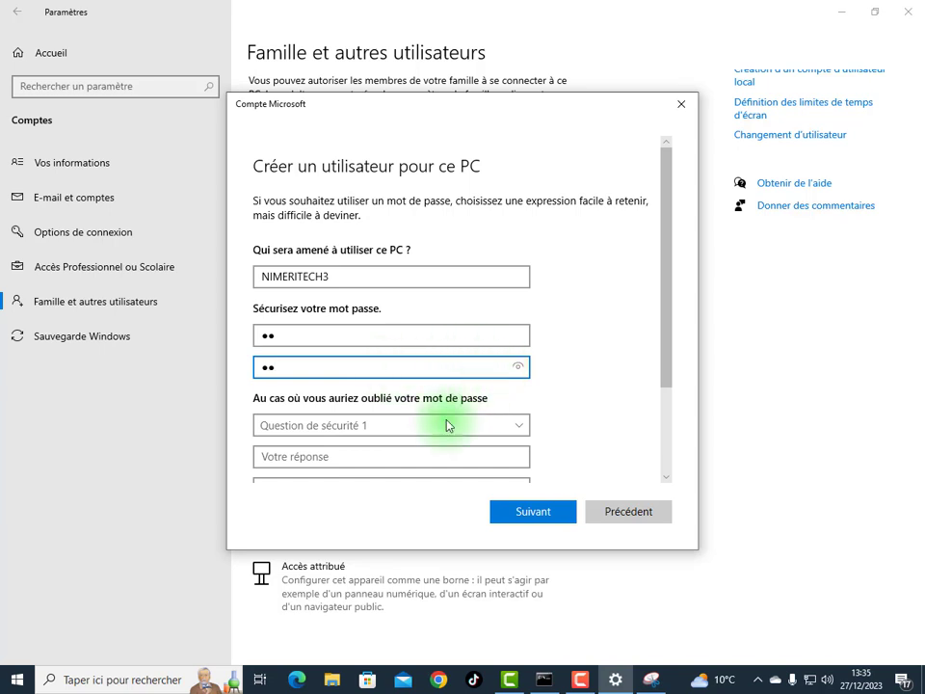
Step: Set security question 1 to "Quel était le nom de votre premier animal de compagnie ?" and enter its security answer
click(417, 436)
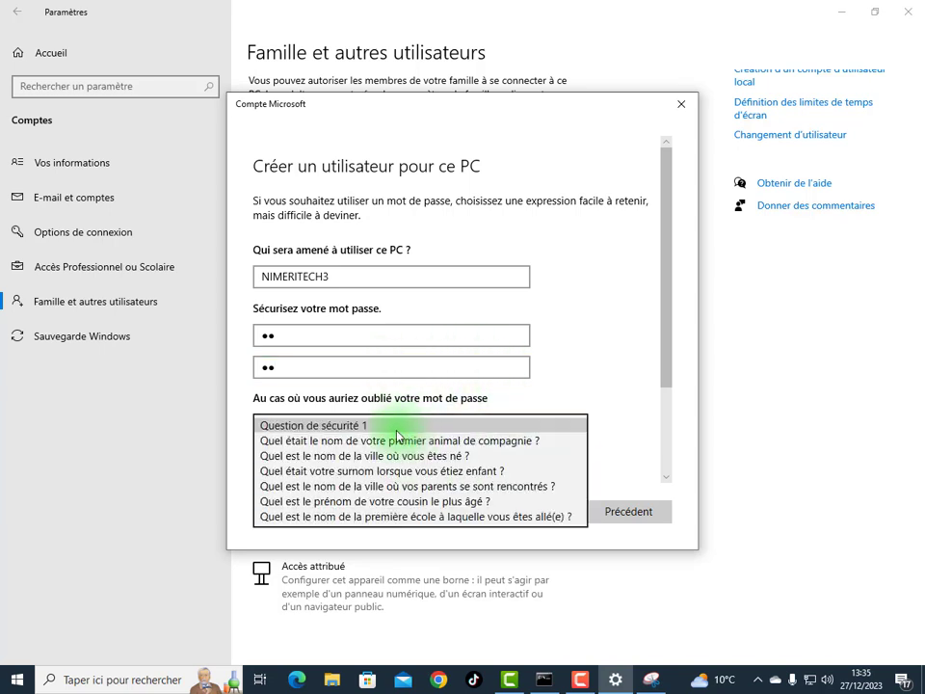
click(538, 390)
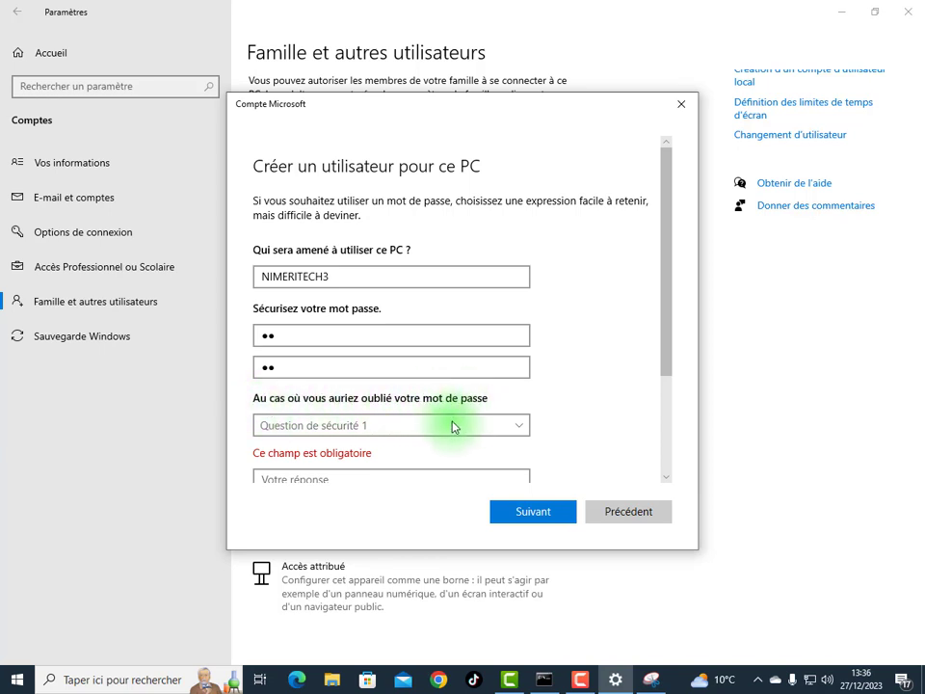
click(384, 429)
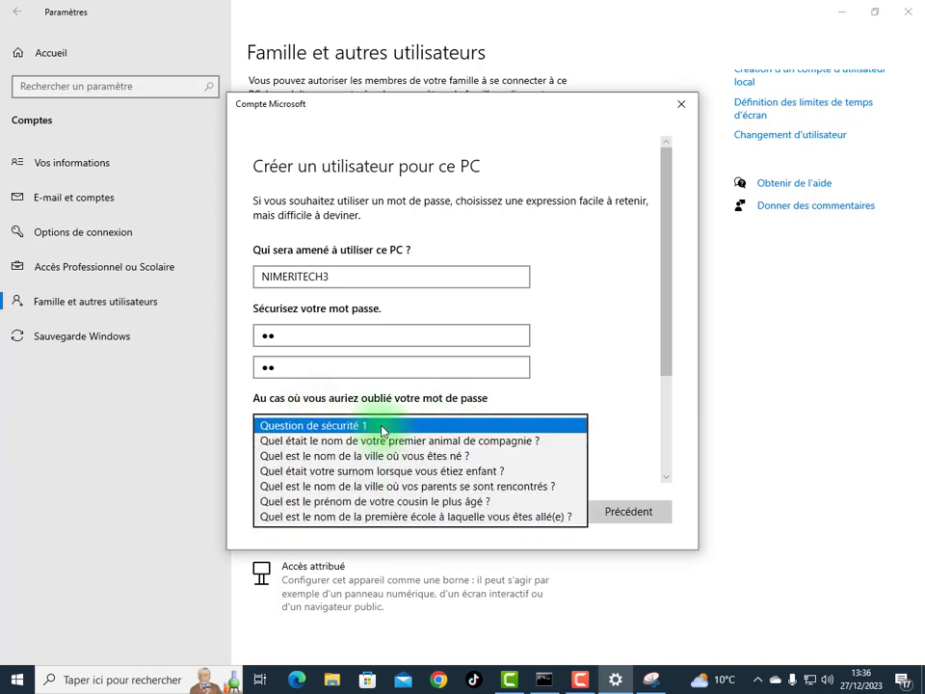
click(384, 440)
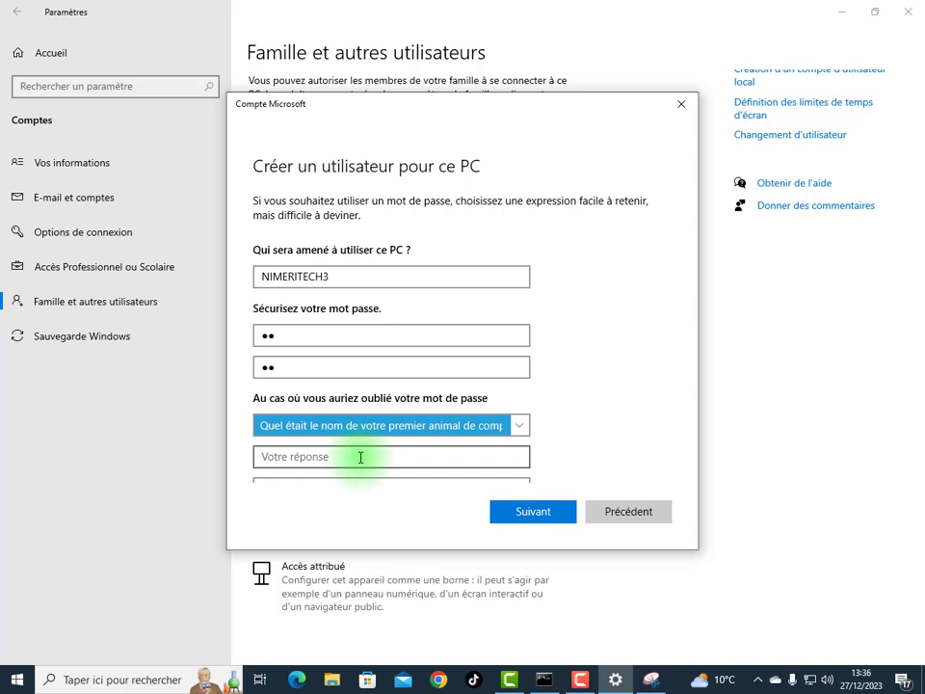
click(517, 427)
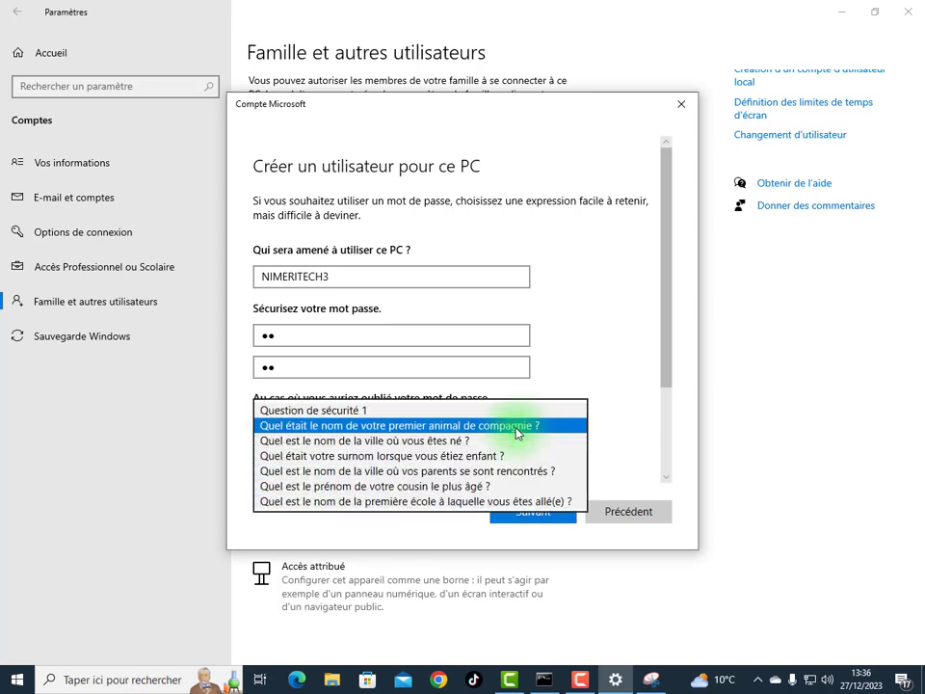
click(517, 430)
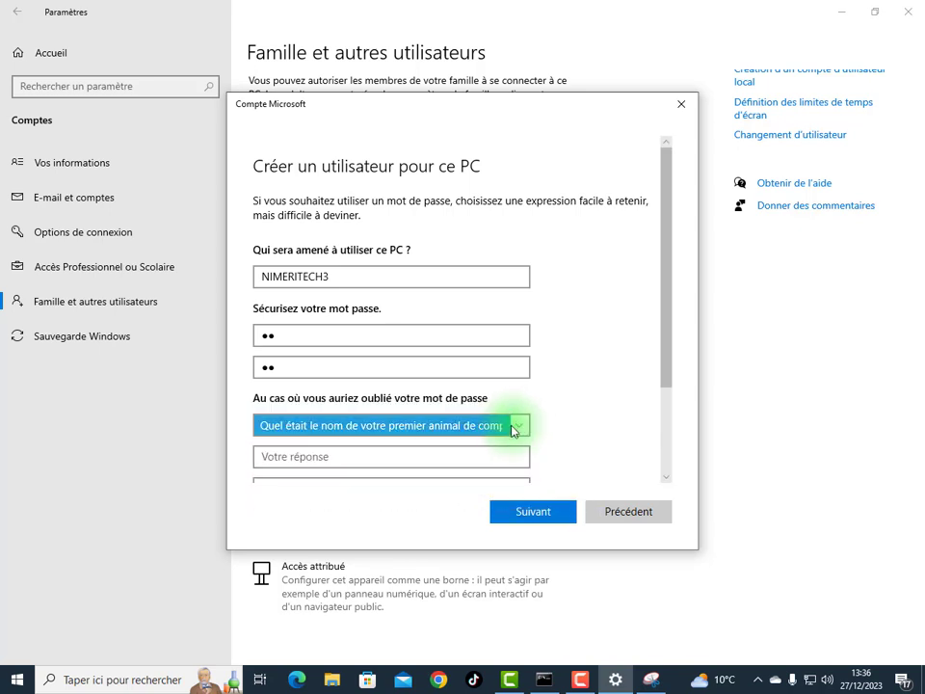
click(421, 456)
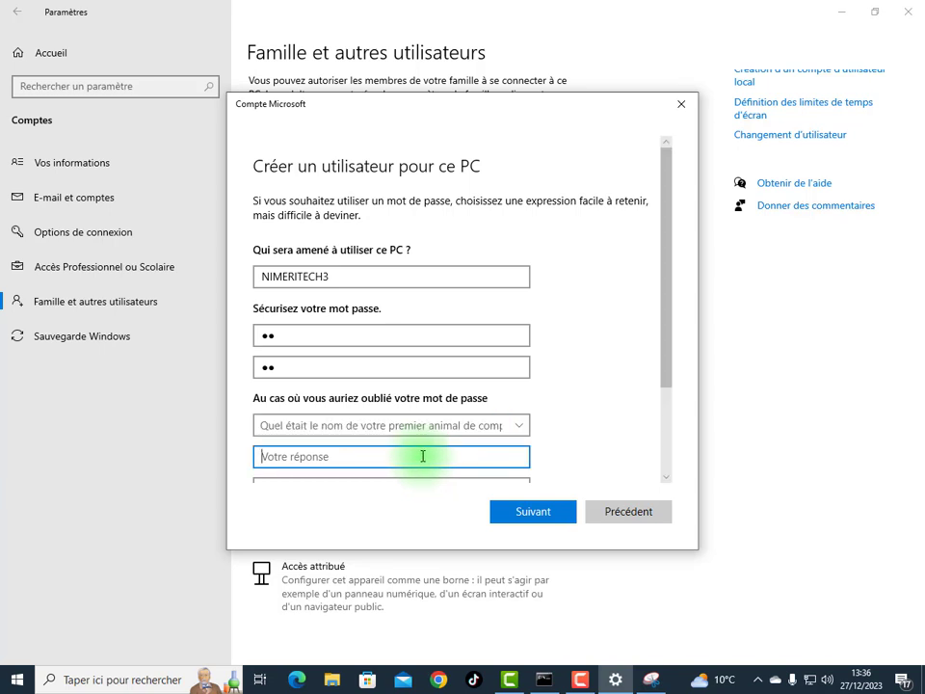
text(@)
Step: Set security question 2 to "Quel est le nom de la ville où vous êtes né ?" and enter its security answer
scroll(669, 337, down, 3)
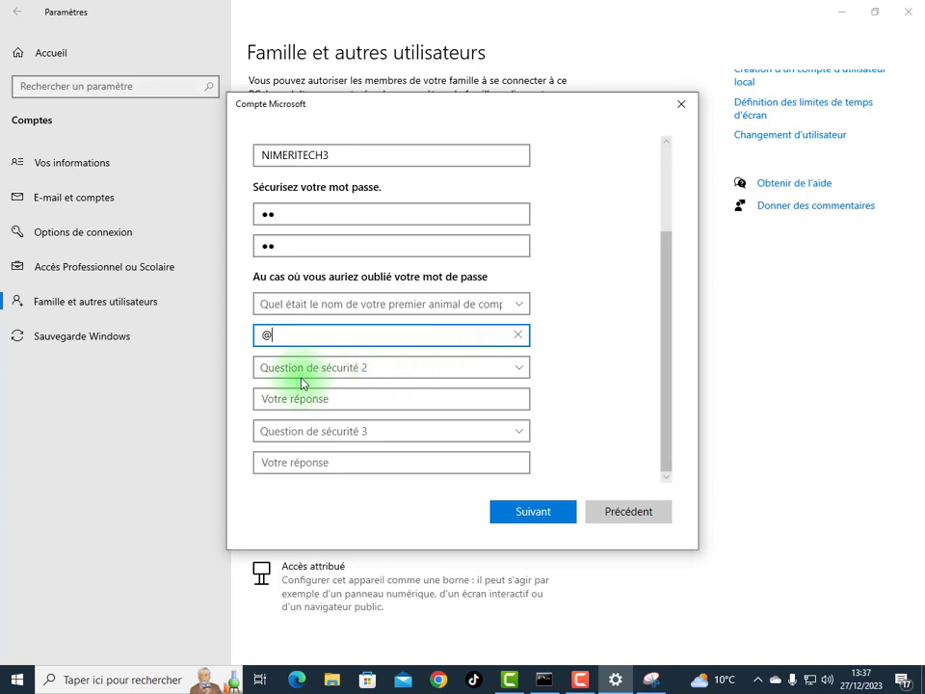
click(428, 372)
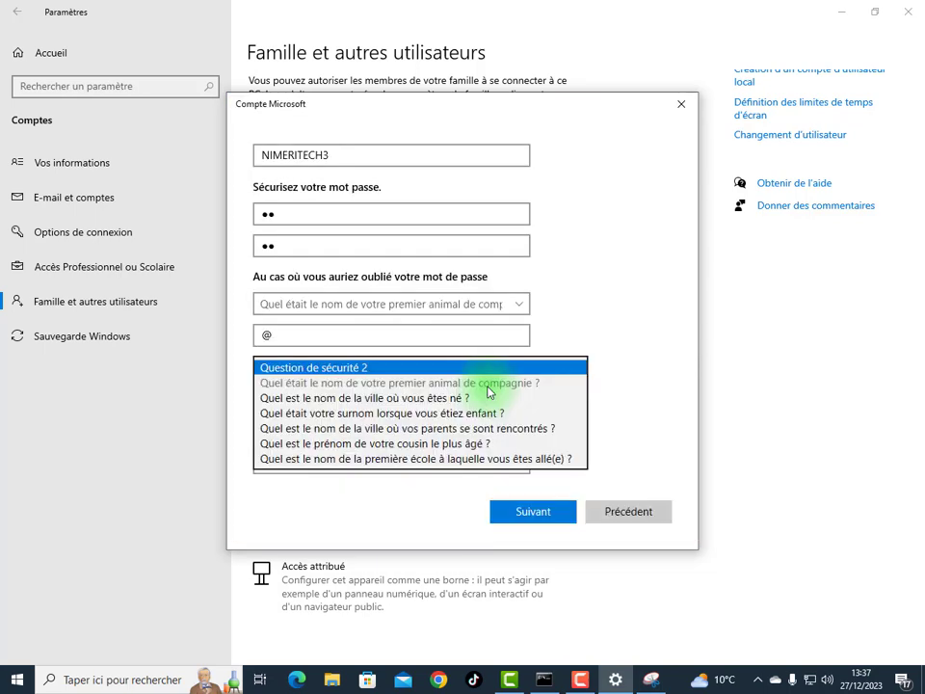
click(432, 399)
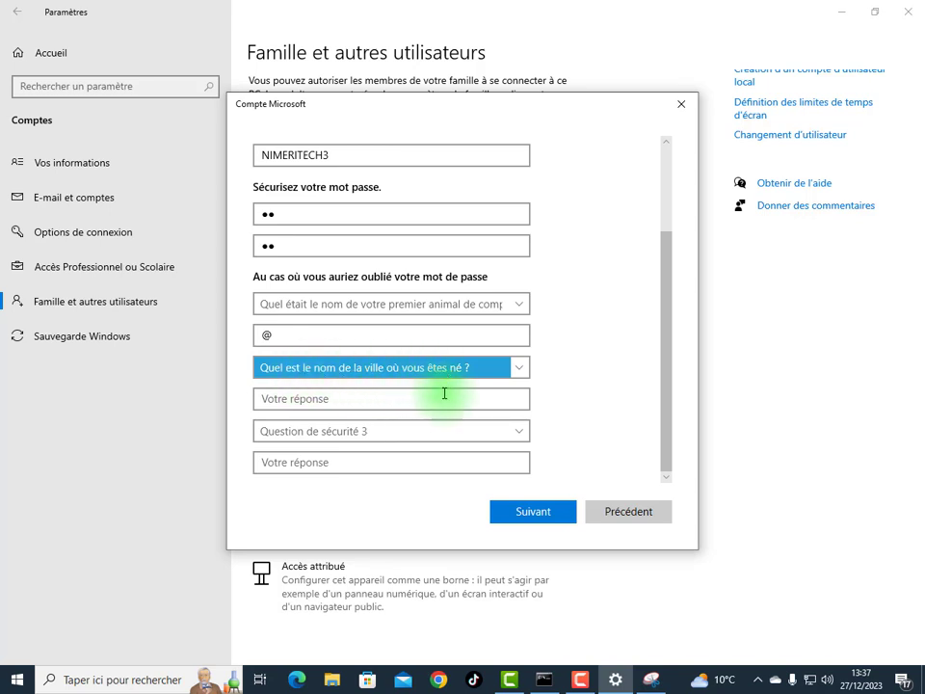
click(398, 407)
text(@)
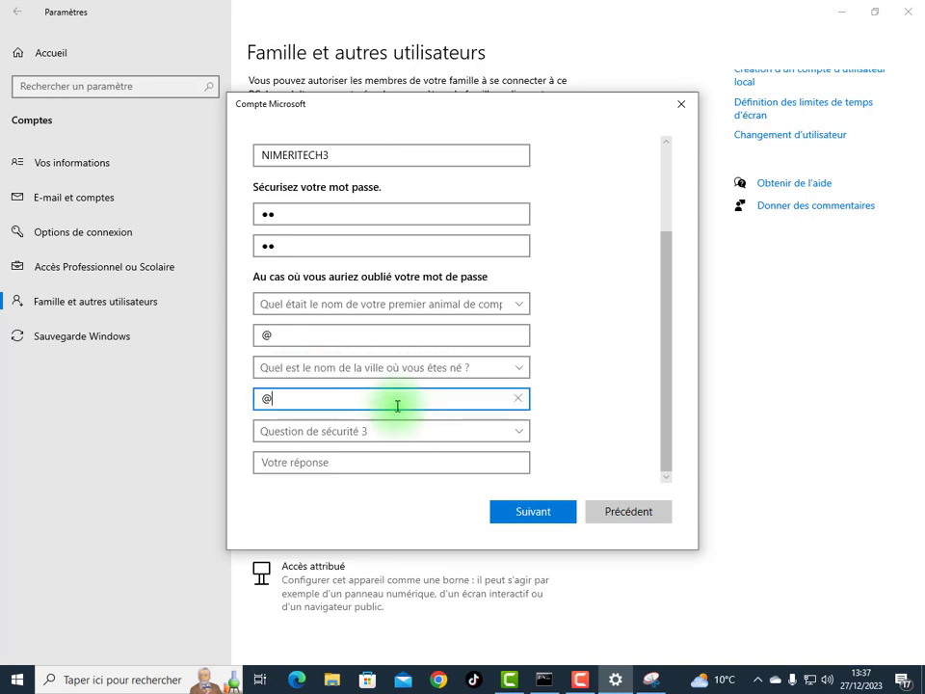
Step: Set security question 3 to "Quel était votre surnom lorsque vous étiez enfant ?", enter its security answer and submit the new user form
click(406, 434)
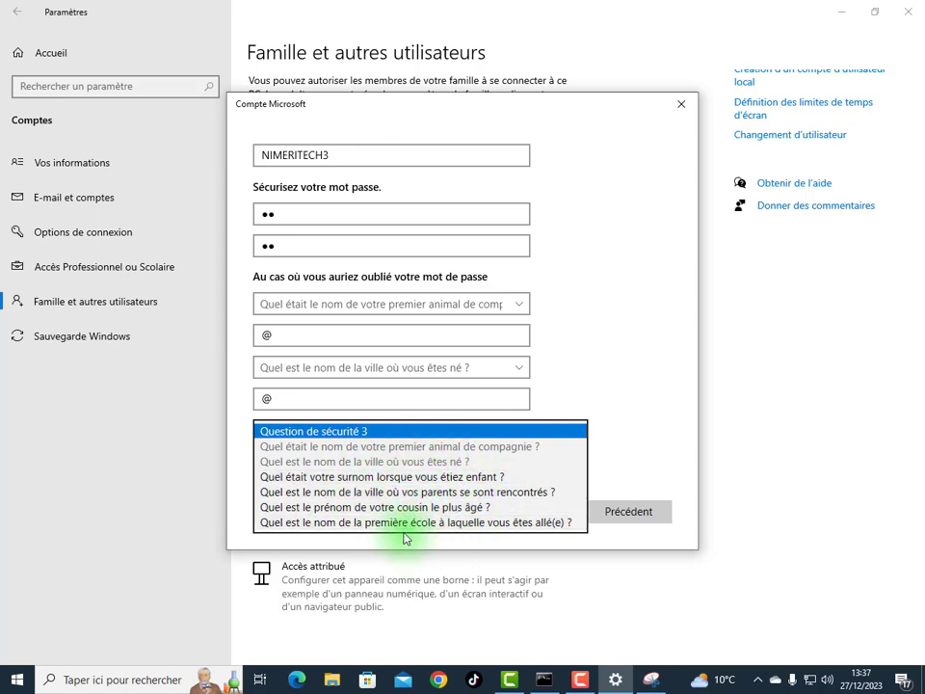
click(371, 400)
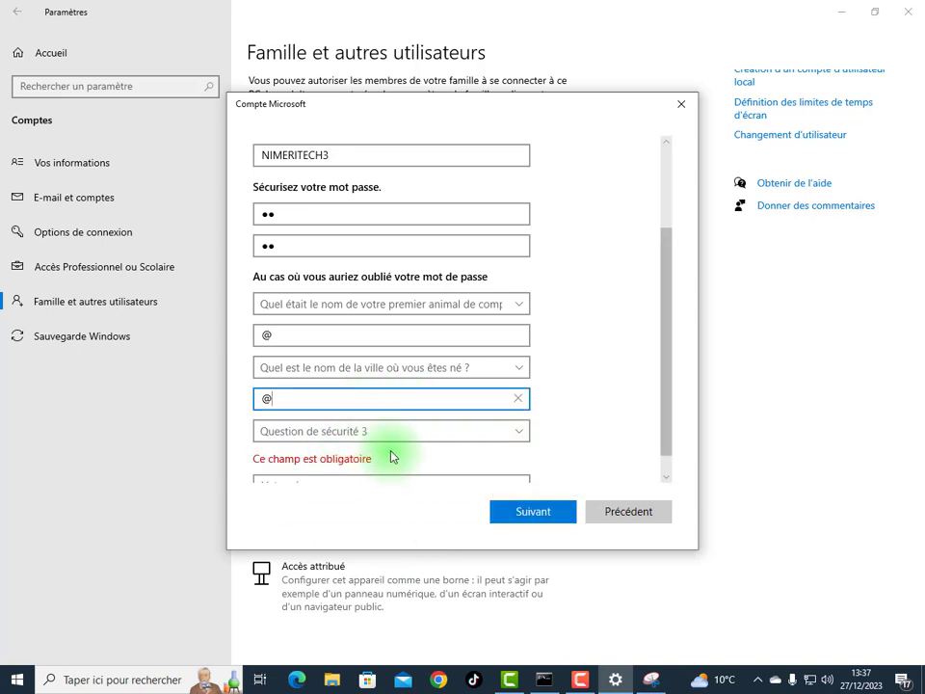
scroll(390, 457, down, 1)
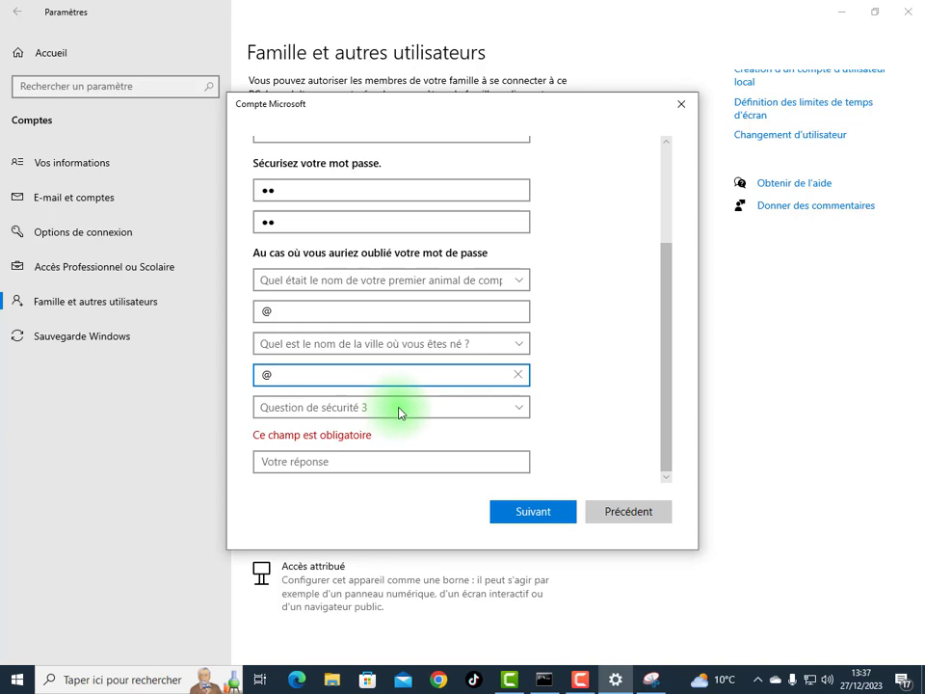
click(400, 412)
click(384, 451)
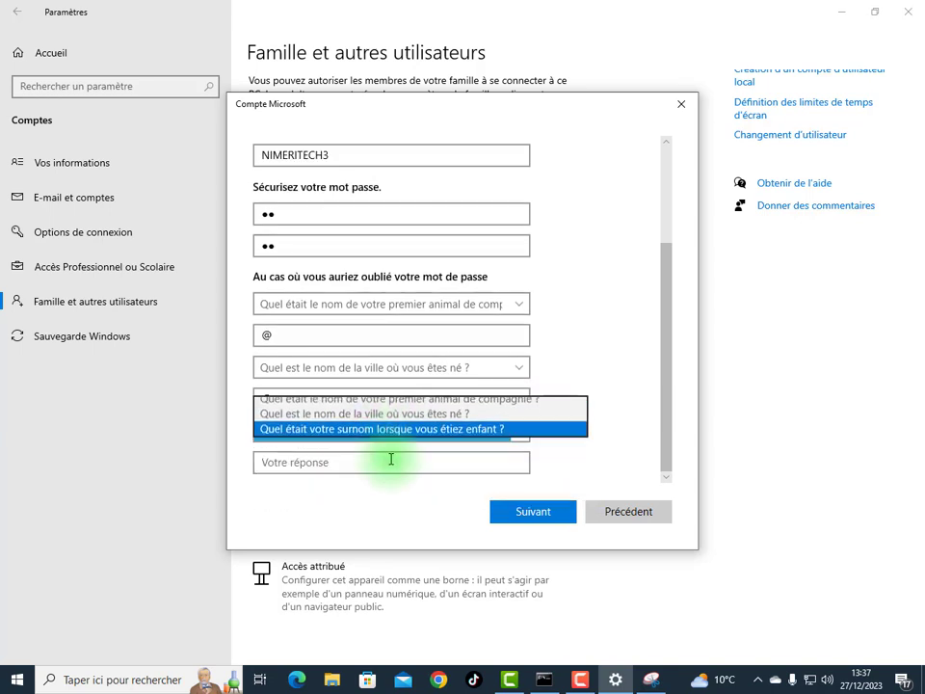
click(382, 465)
text(@)
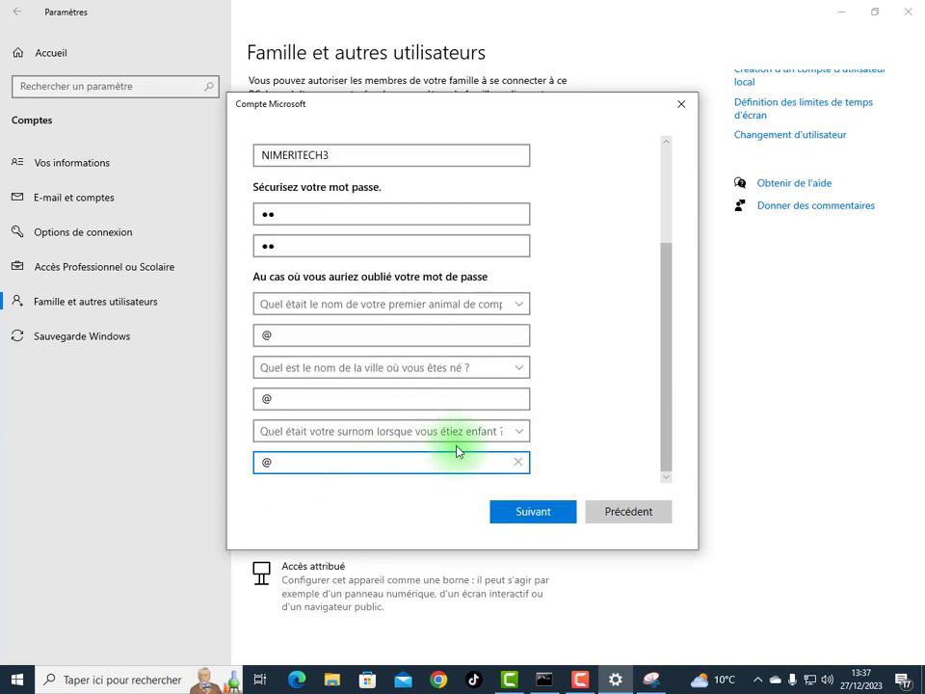
click(535, 513)
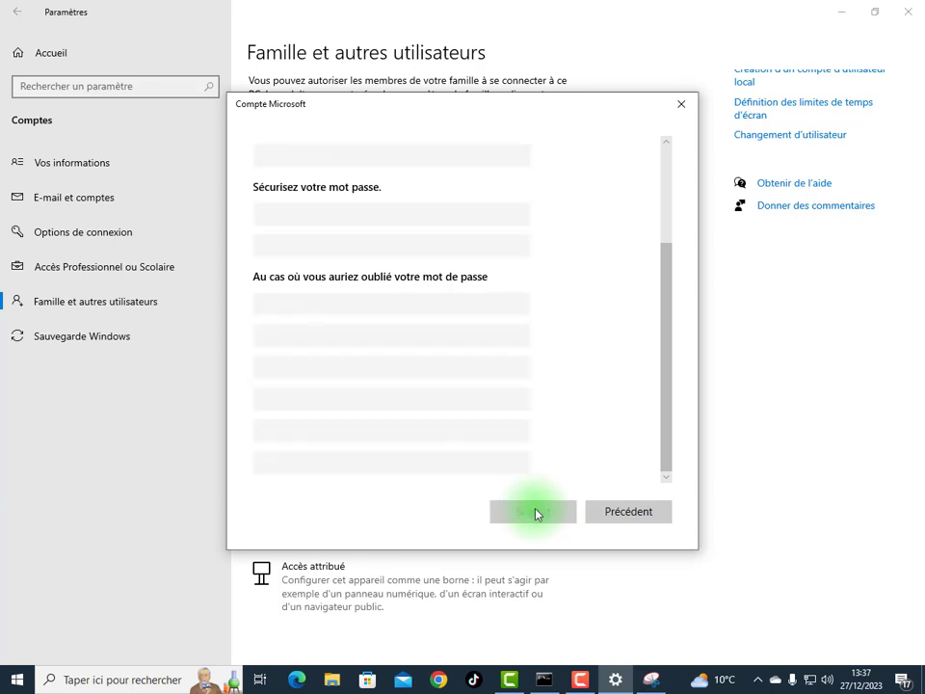